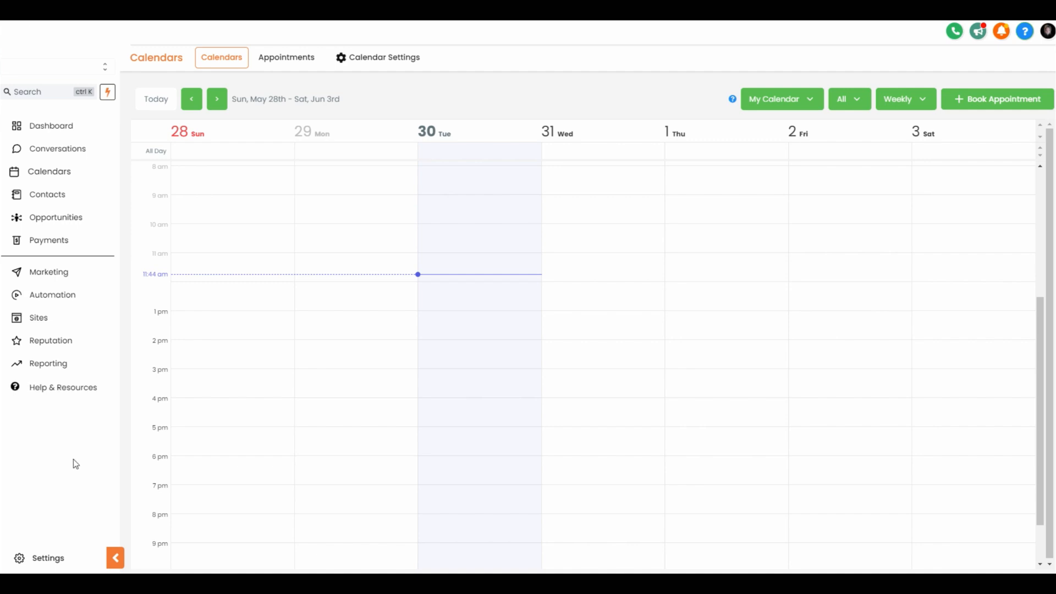
# Step: Open the Email Services page in the account settings
pyautogui.click(45, 560)
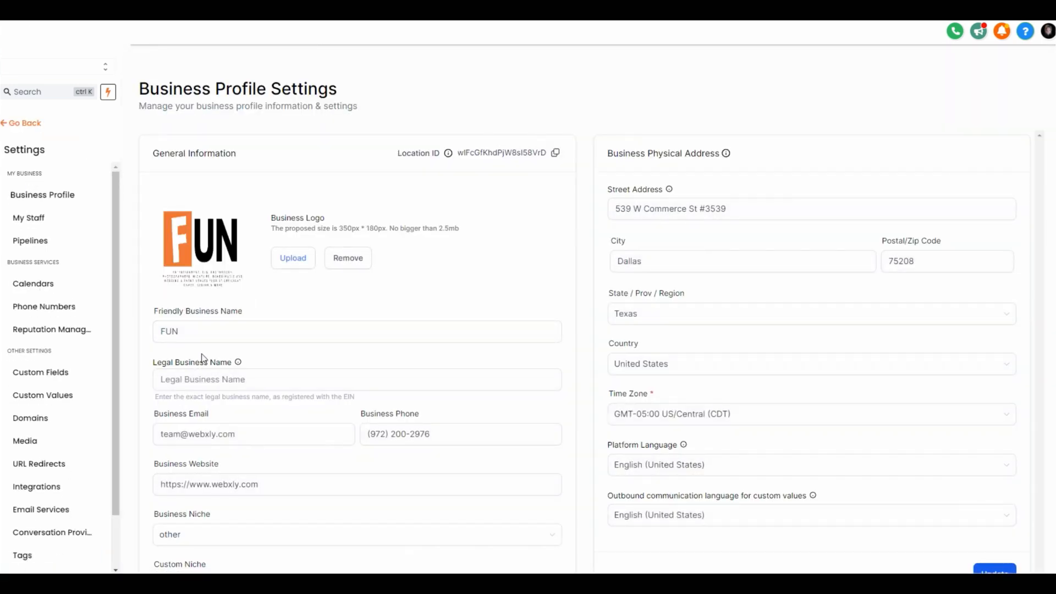
pyautogui.scroll(-2, 176, 385)
pyautogui.scroll(2, 173, 403)
pyautogui.click(21, 519)
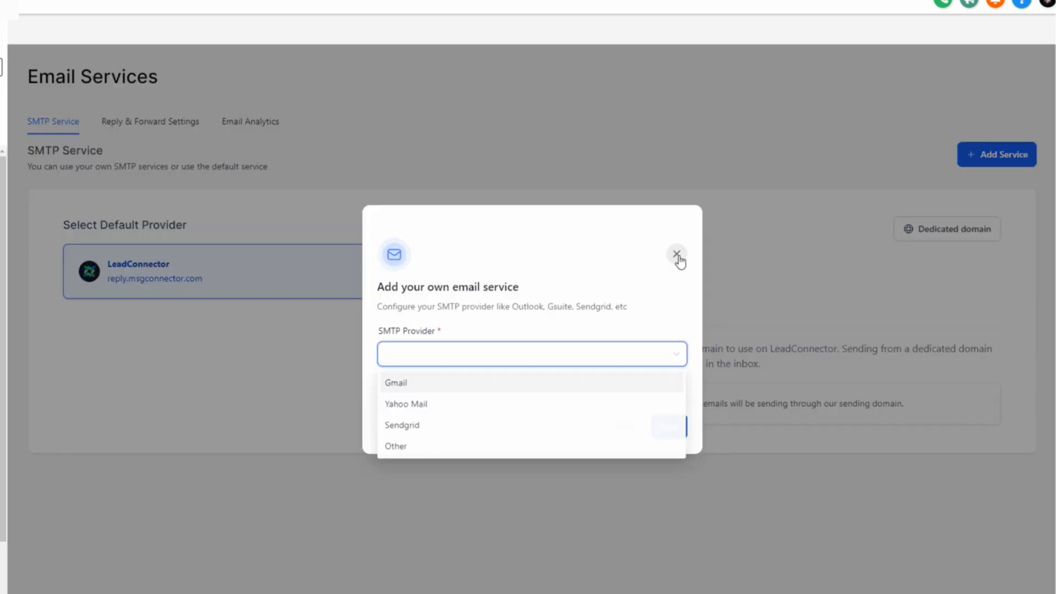
pyautogui.click(679, 257)
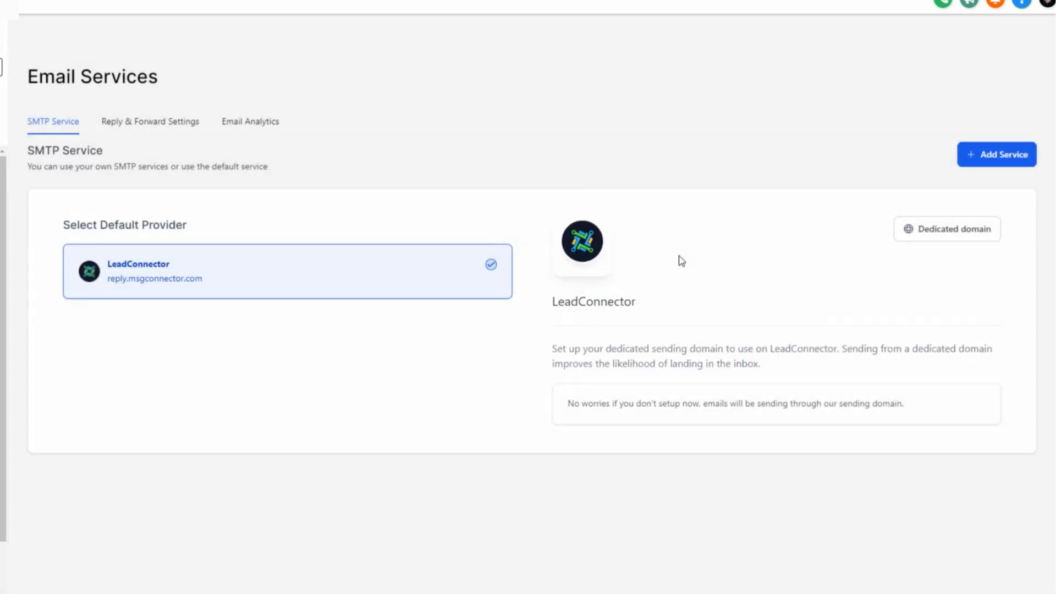
pyautogui.click(1004, 158)
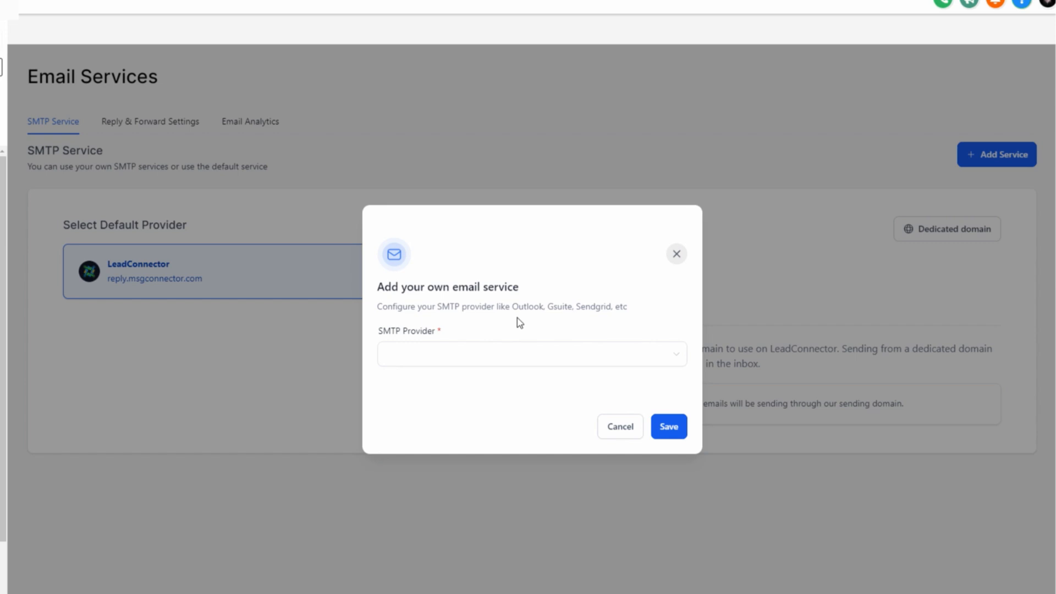
pyautogui.click(503, 359)
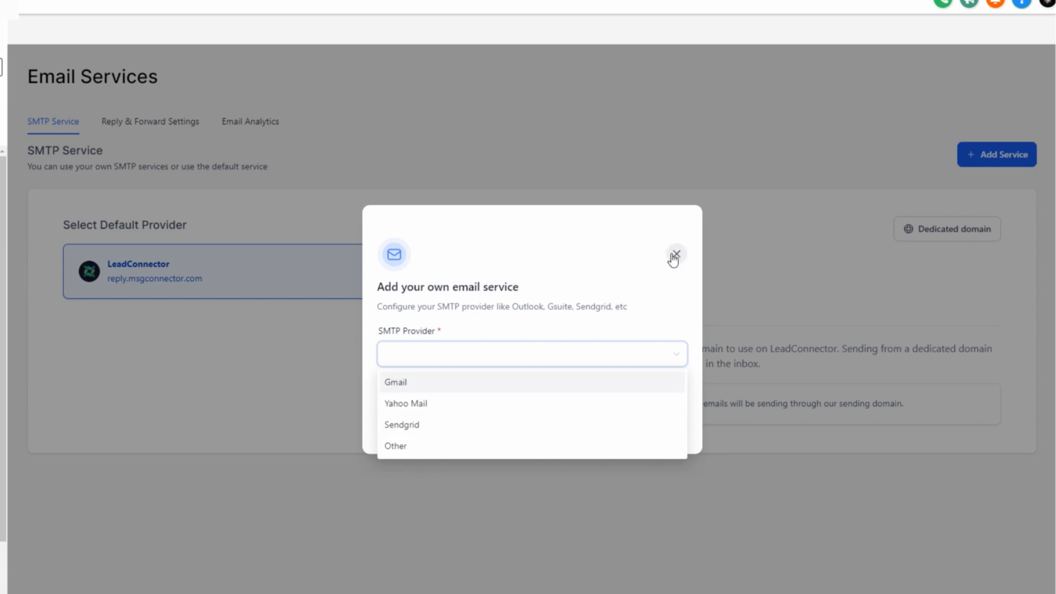
pyautogui.click(399, 385)
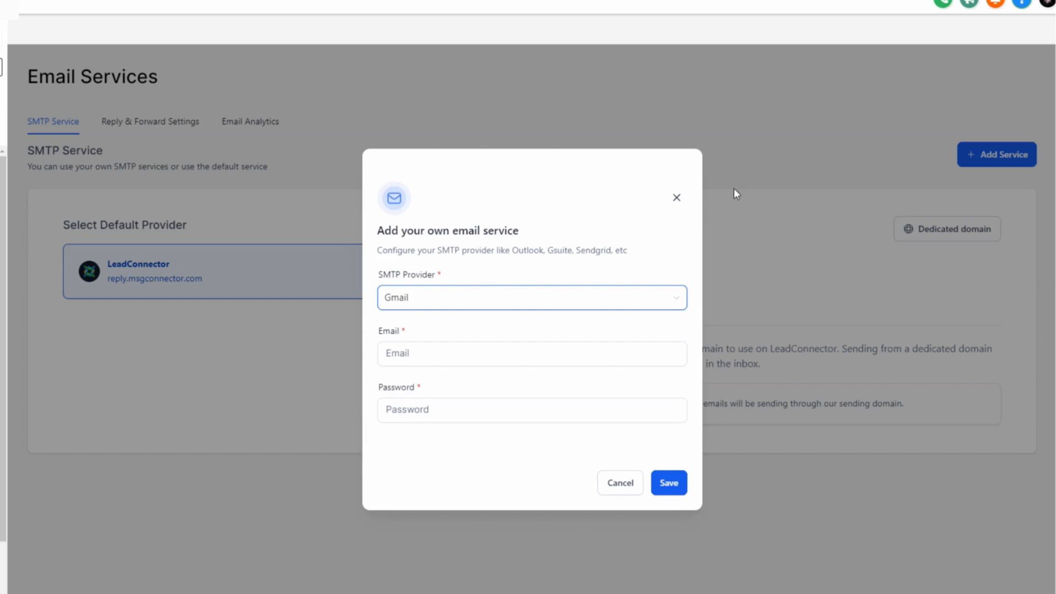
pyautogui.click(677, 197)
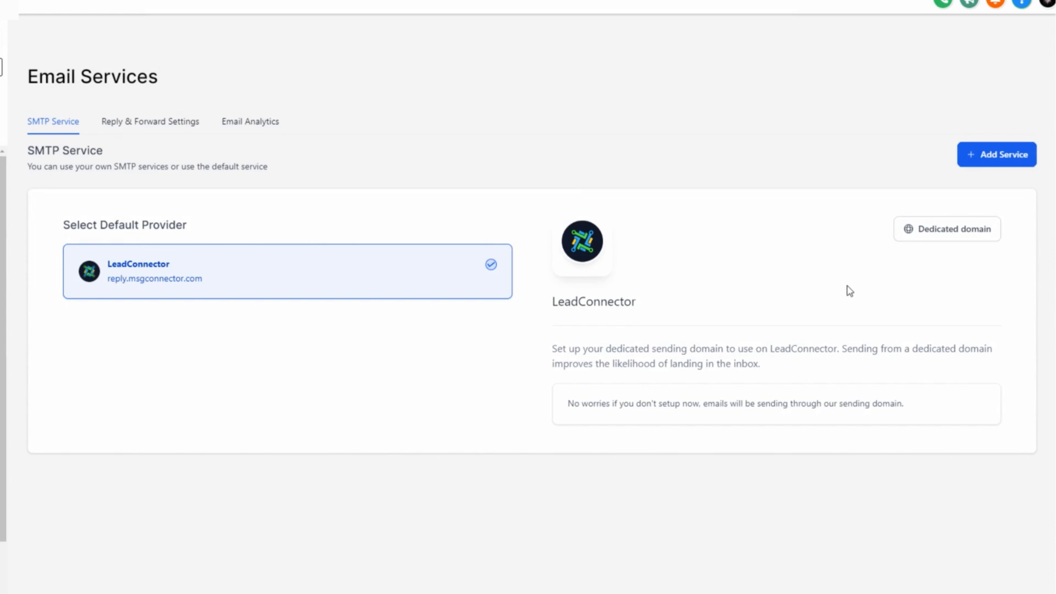
pyautogui.click(914, 229)
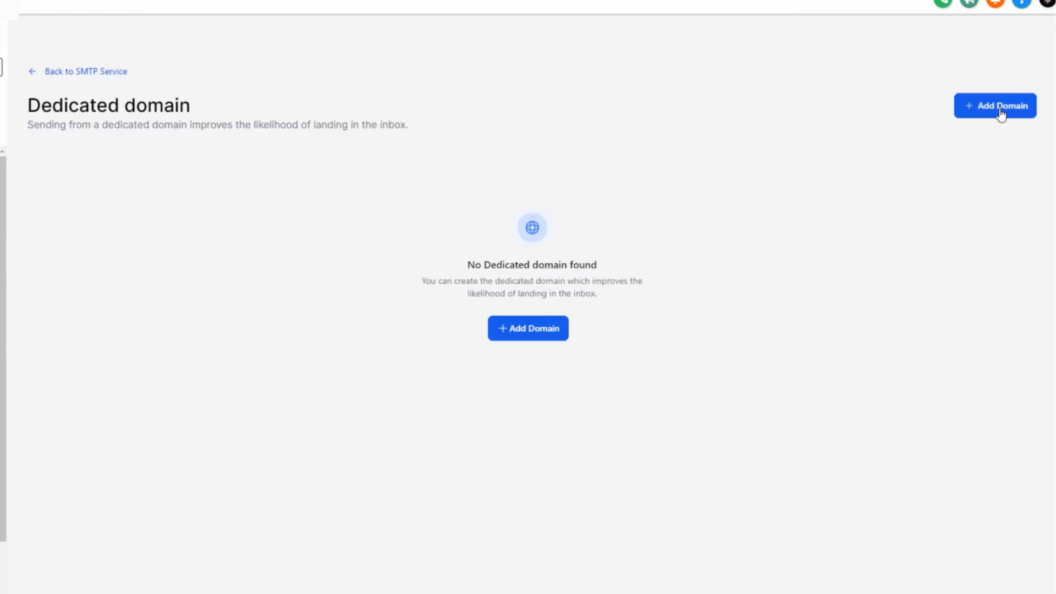
pyautogui.click(1002, 110)
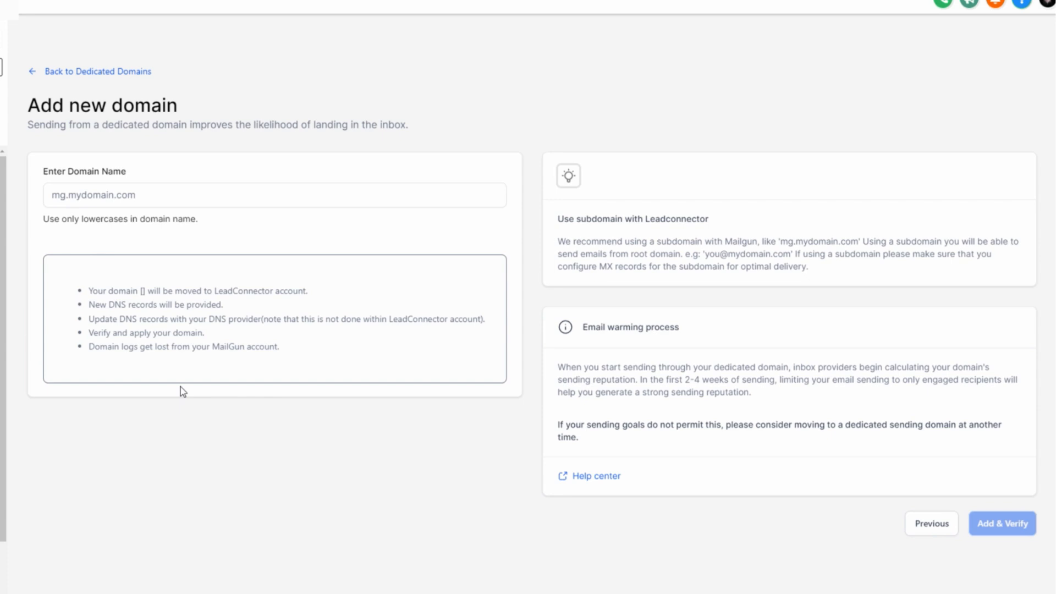
pyautogui.click(145, 202)
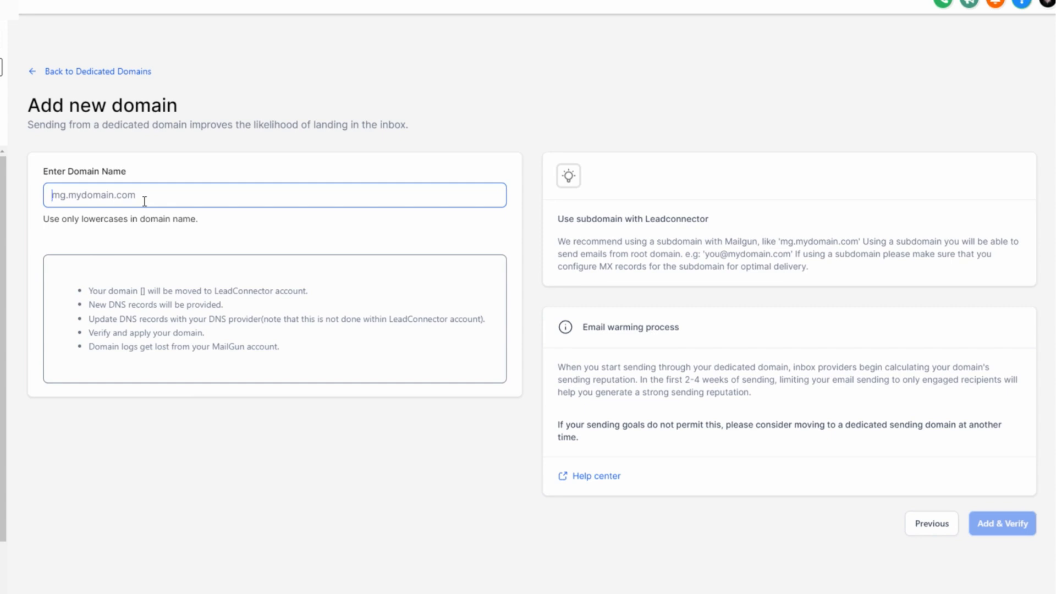
pyautogui.write('www.website.com')
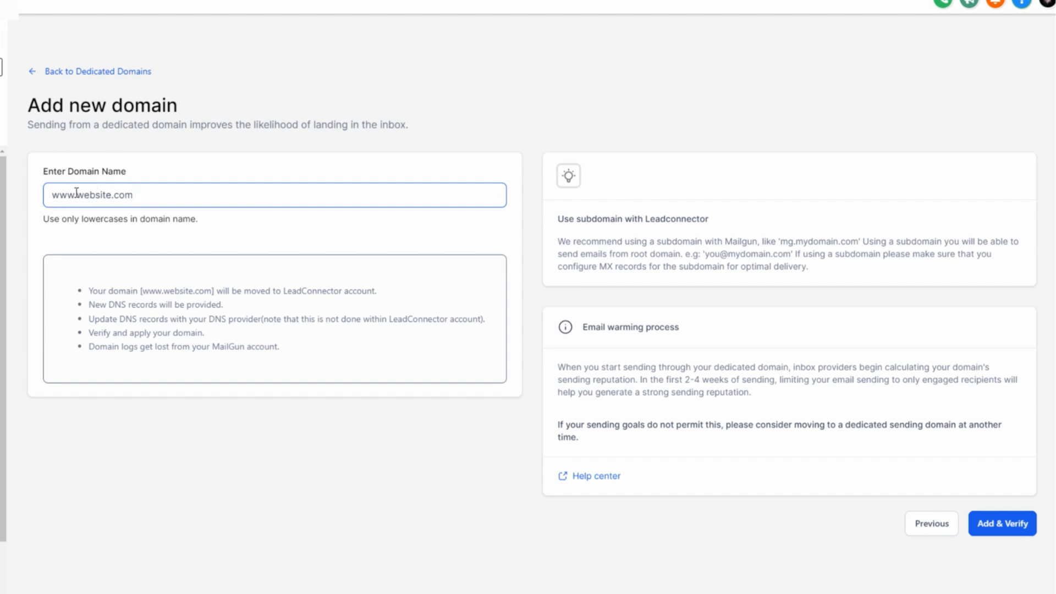
pyautogui.moveTo(76, 195); pyautogui.dragTo(33, 193)
pyautogui.write('reply')
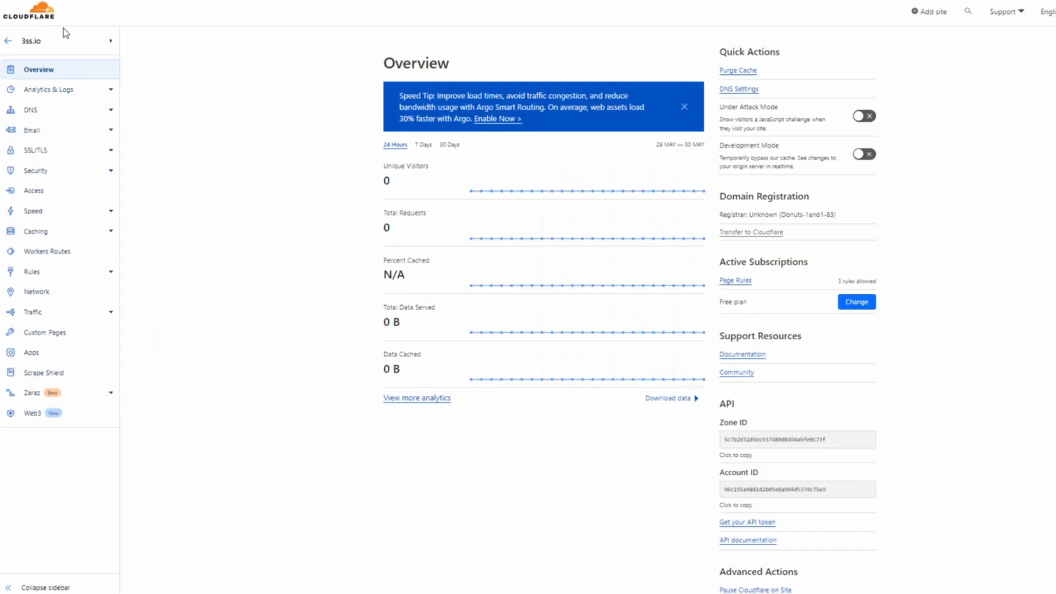
# Step: Switch to Cloudflare and open the DNS records page for 3ss.io
pyautogui.click(32, 113)
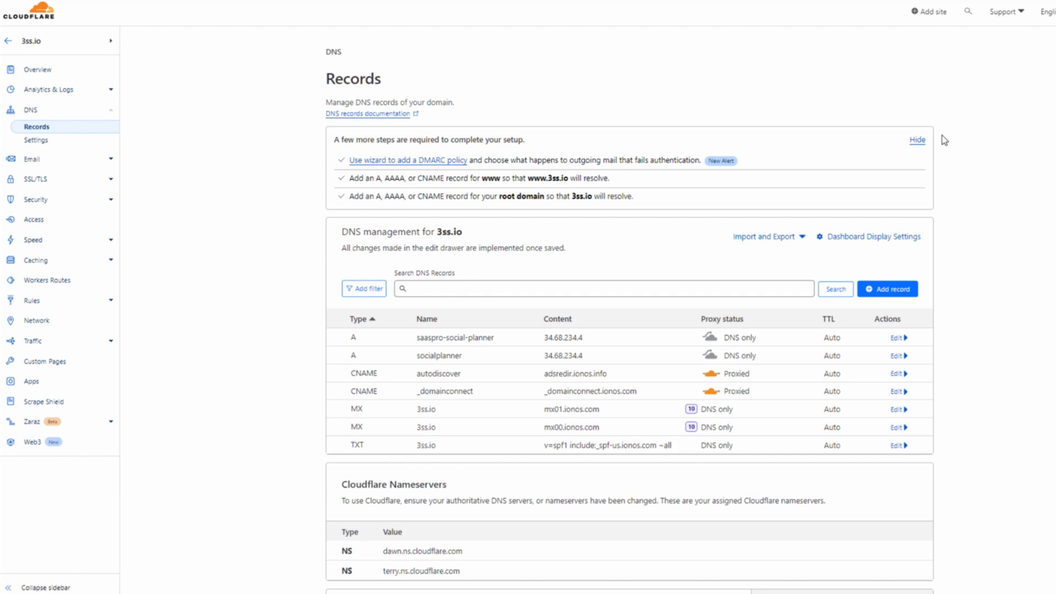
pyautogui.scroll(-5, 528, 462)
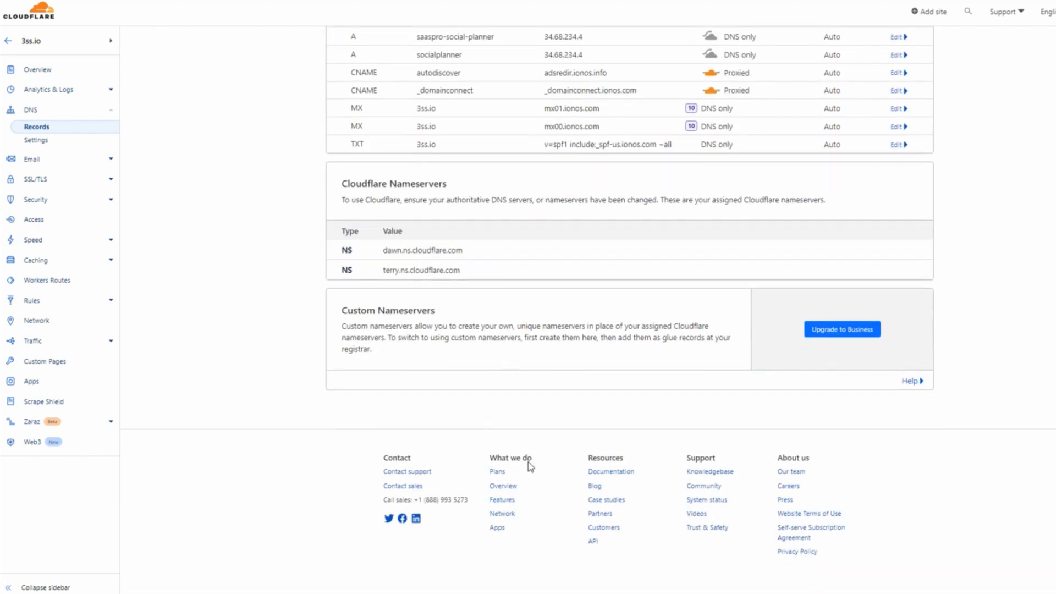
pyautogui.scroll(5, 614, 206)
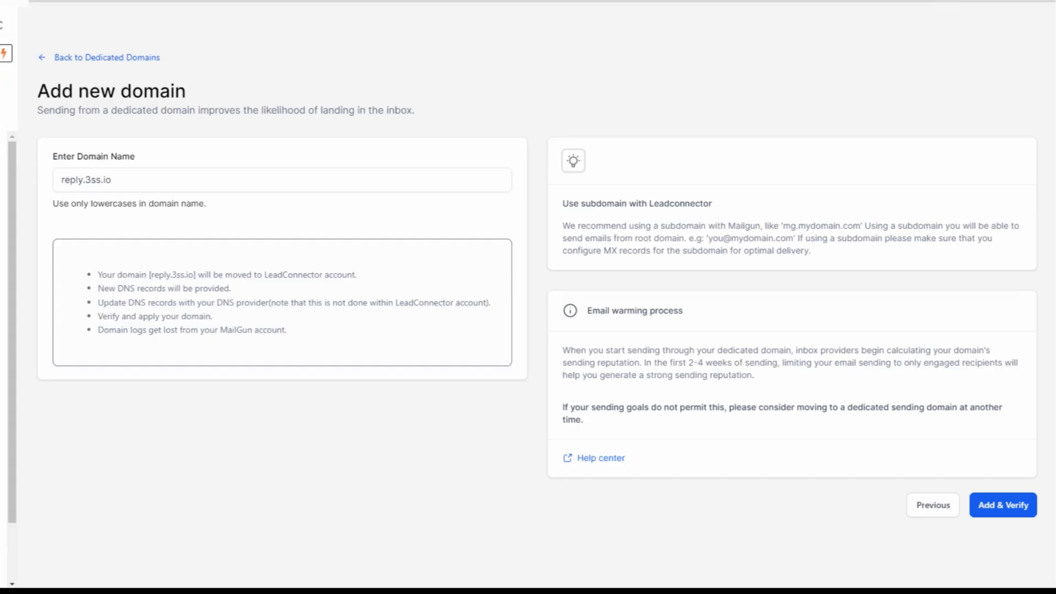
# Step: Return to the Add new domain page and submit reply.3ss.io for adding and verification
pyautogui.click(59, 188)
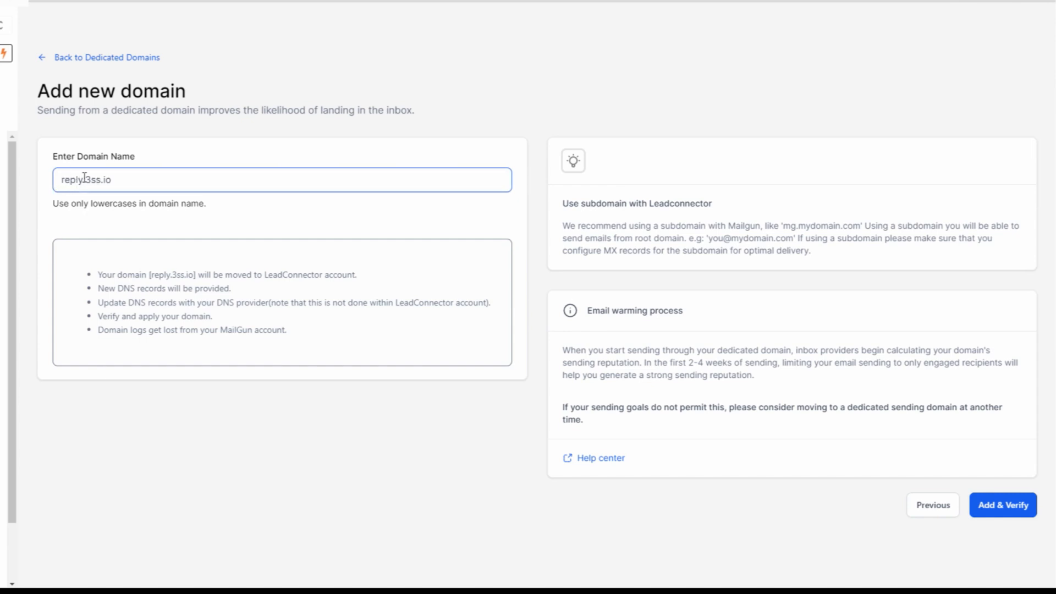
pyautogui.click(1013, 506)
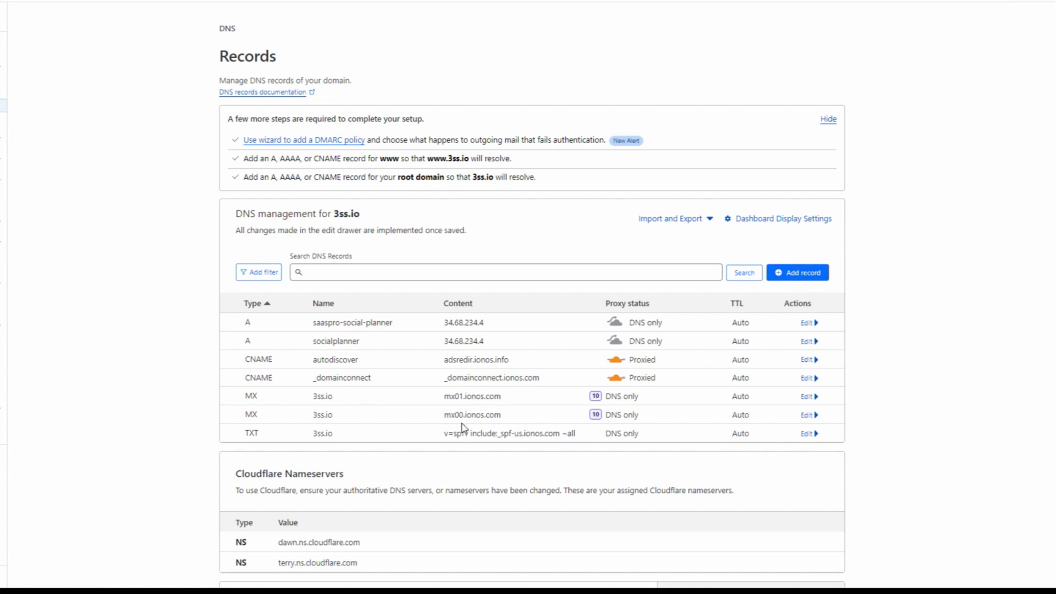
# Step: Start a new DNS record in Cloudflare and copy the hostname mx._domainkey.reply.3ss.io from the domain verification page
pyautogui.click(803, 278)
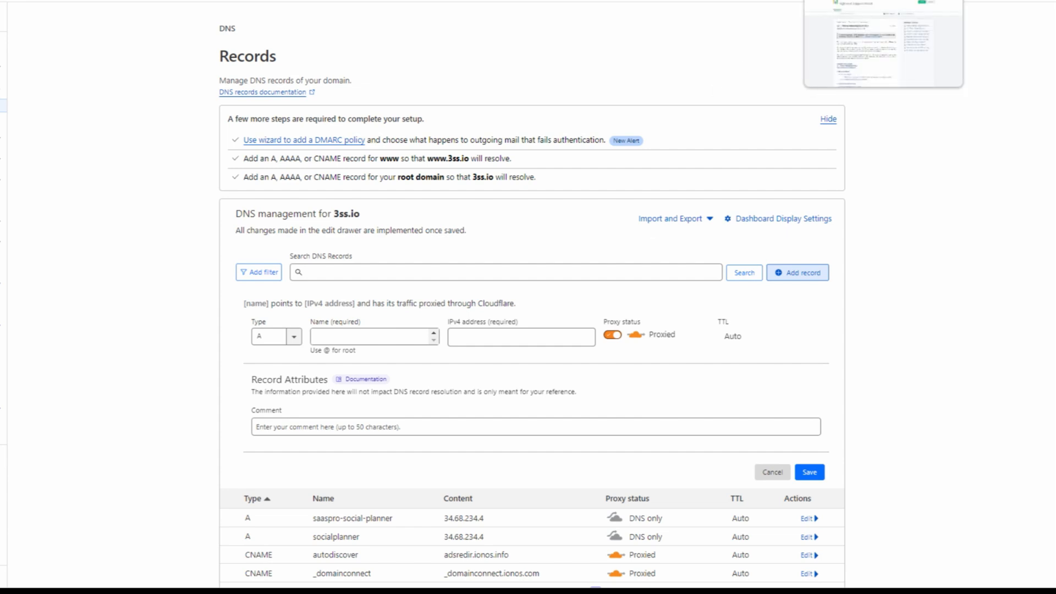
pyautogui.click(825, 1)
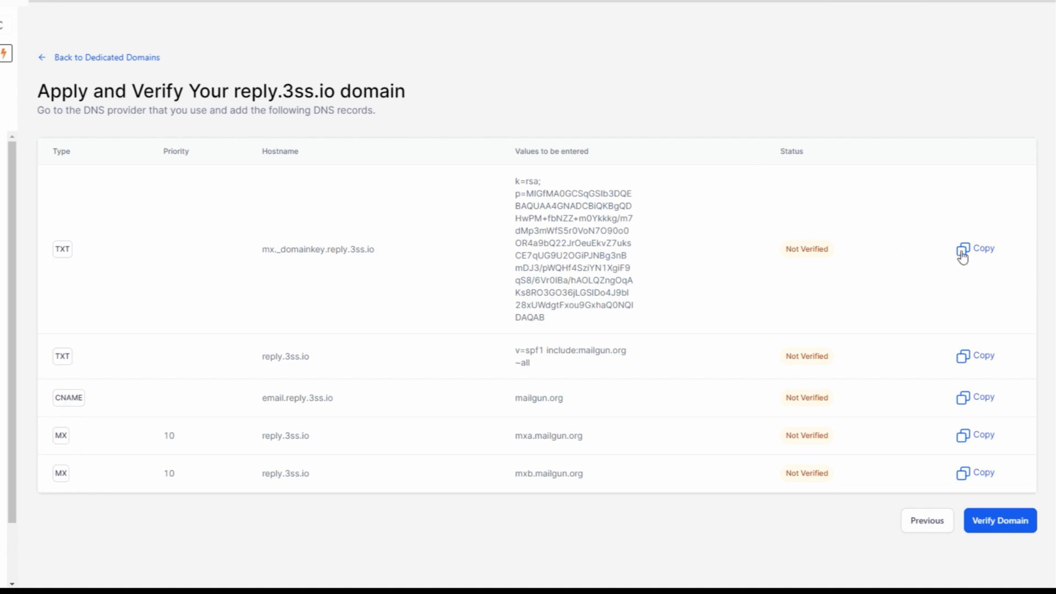
pyautogui.moveTo(379, 250); pyautogui.dragTo(259, 249)
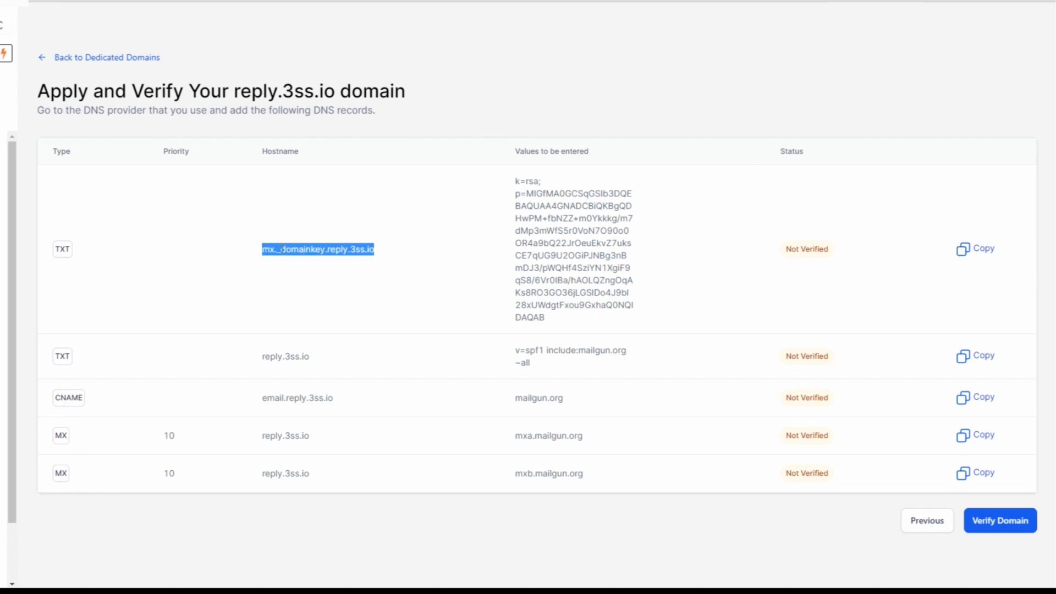
pyautogui.rightClick(281, 250)
pyautogui.click(306, 263)
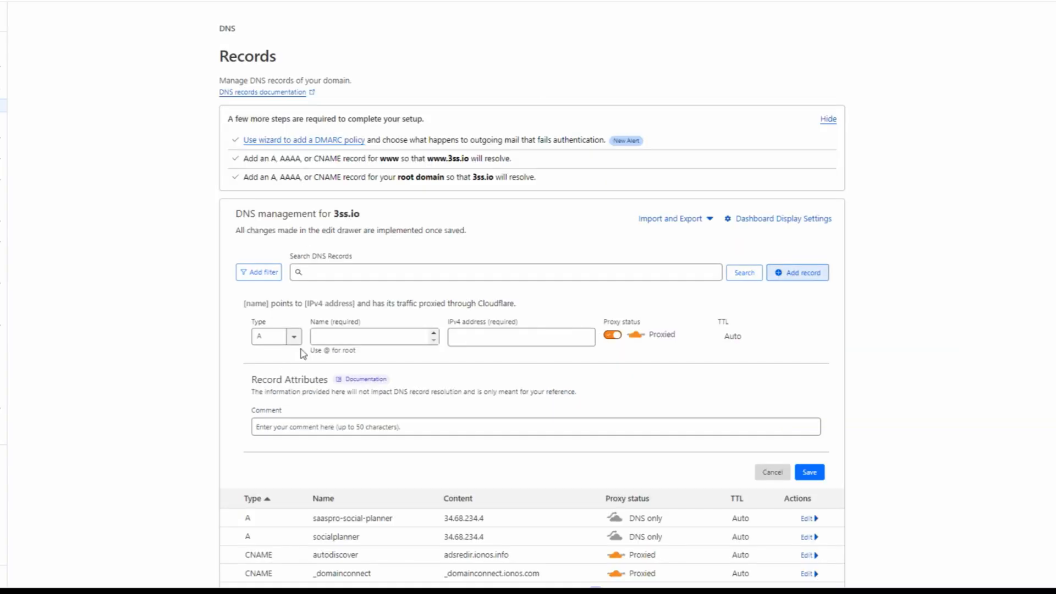
# Step: In Cloudflare, set the new record's type to TXT and its name to mx._domainkey.reply.3ss.io
pyautogui.click(295, 339)
pyautogui.scroll(-3, 284, 421)
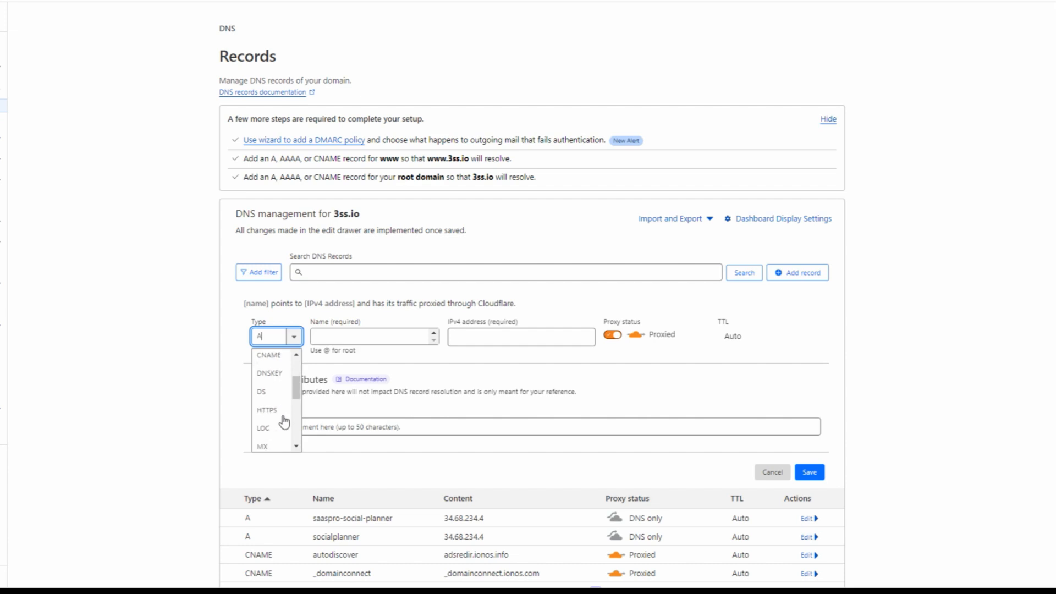
pyautogui.scroll(-2, 283, 424)
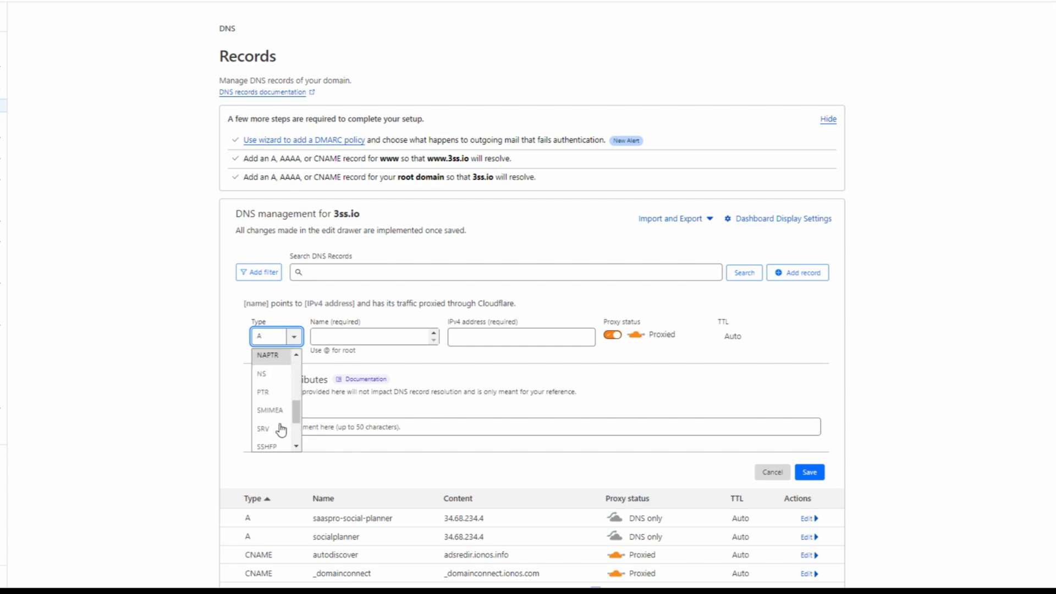
pyautogui.scroll(-2, 281, 430)
pyautogui.click(271, 441)
pyautogui.click(358, 339)
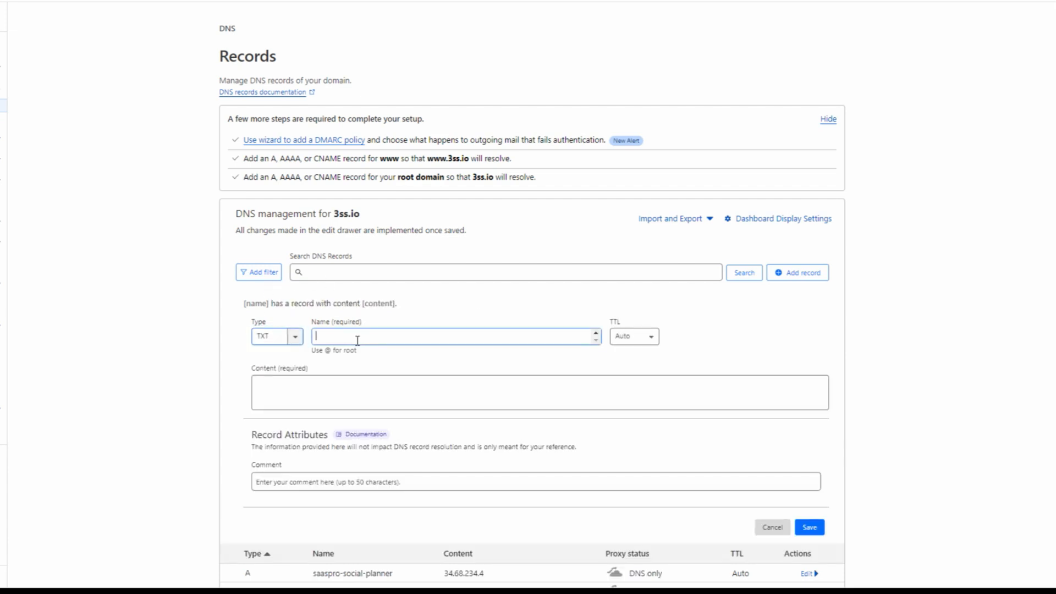
pyautogui.hotkey('ctrl', 'v')
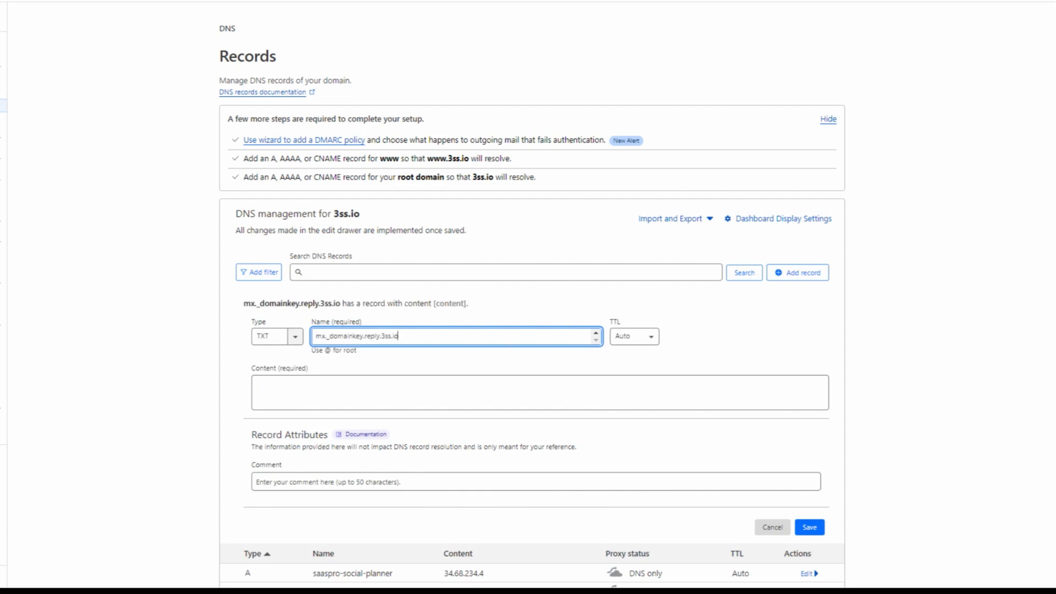
# Step: Copy the k=rsa value of the first TXT entry into the Cloudflare record's content and save the record
pyautogui.click(798, 1)
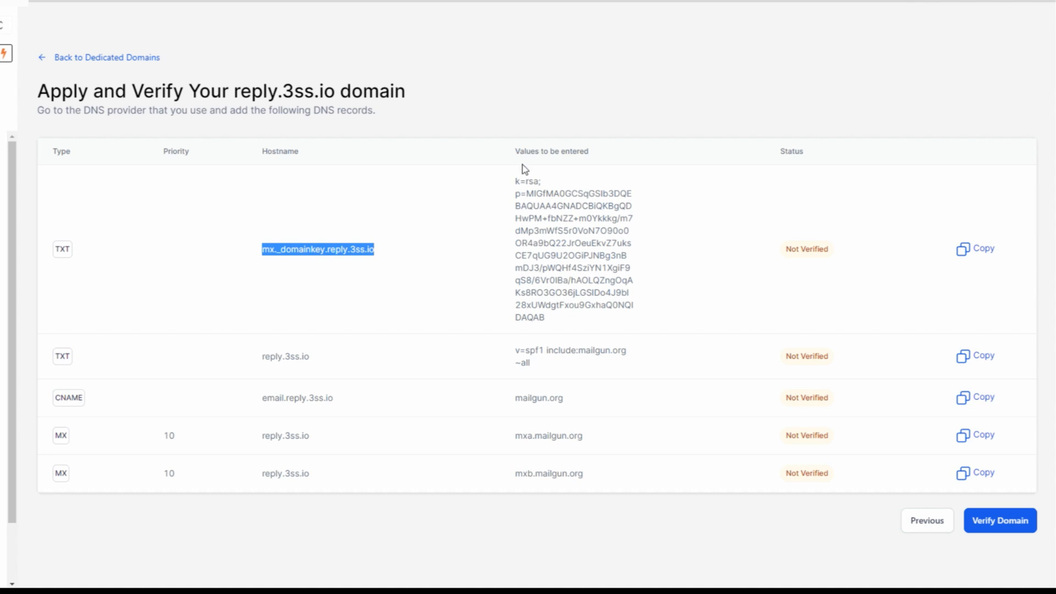
pyautogui.moveTo(515, 181); pyautogui.dragTo(567, 318)
pyautogui.rightClick(571, 281)
pyautogui.click(596, 293)
pyautogui.hotkey('alt', 'Tab')
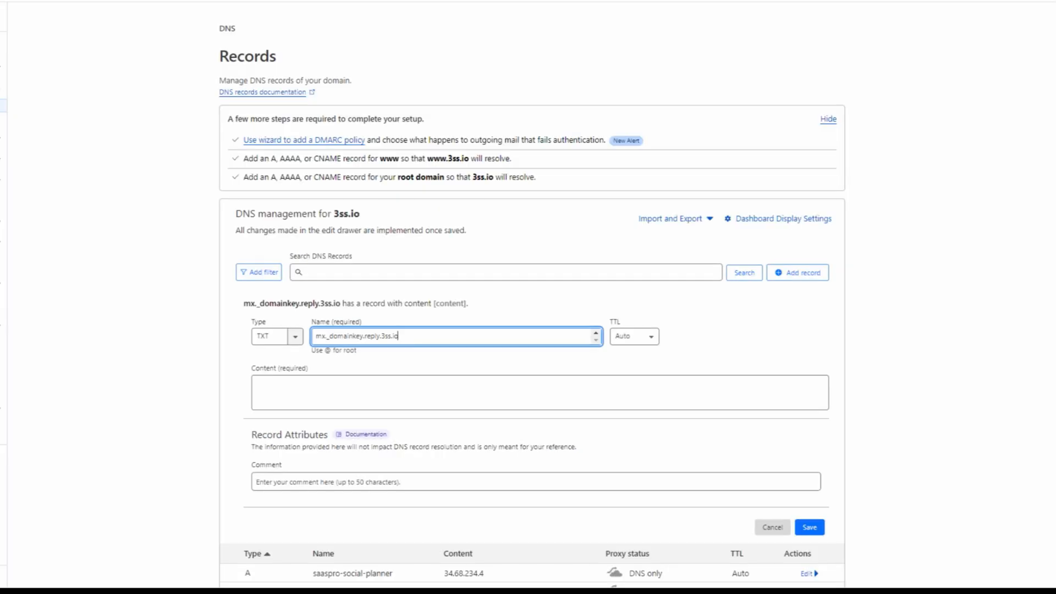
pyautogui.click(326, 388)
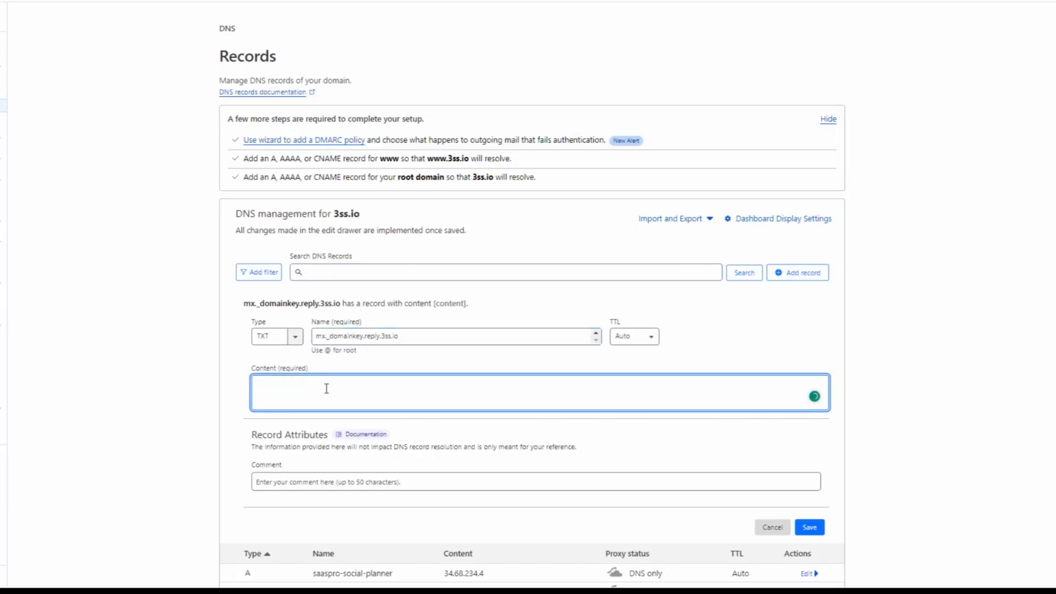
pyautogui.hotkey('ctrl', 'v')
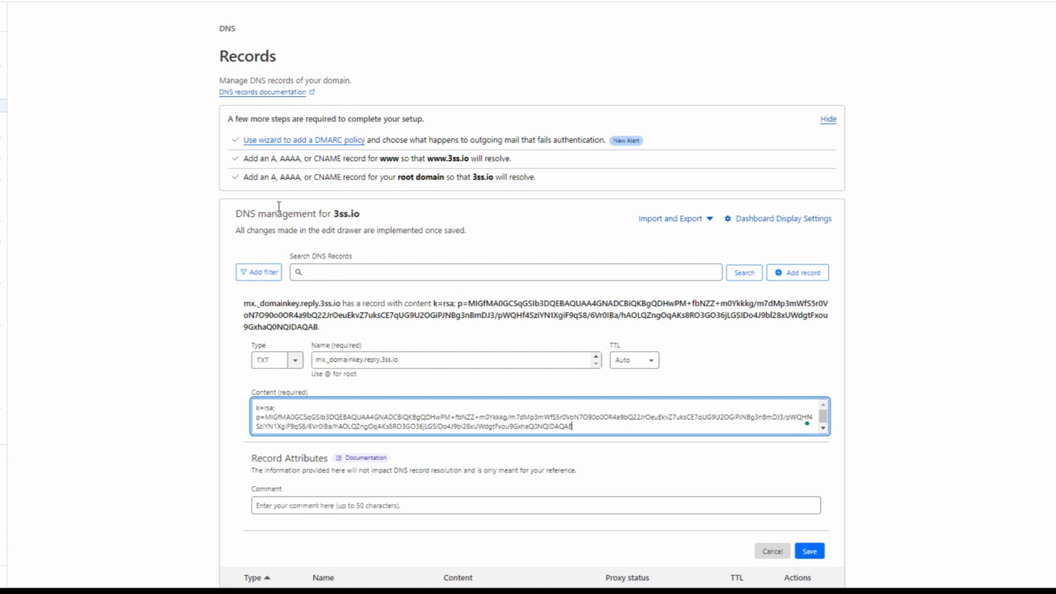
pyautogui.scroll(-5, 715, 380)
pyautogui.click(810, 304)
pyautogui.scroll(3, 400, 495)
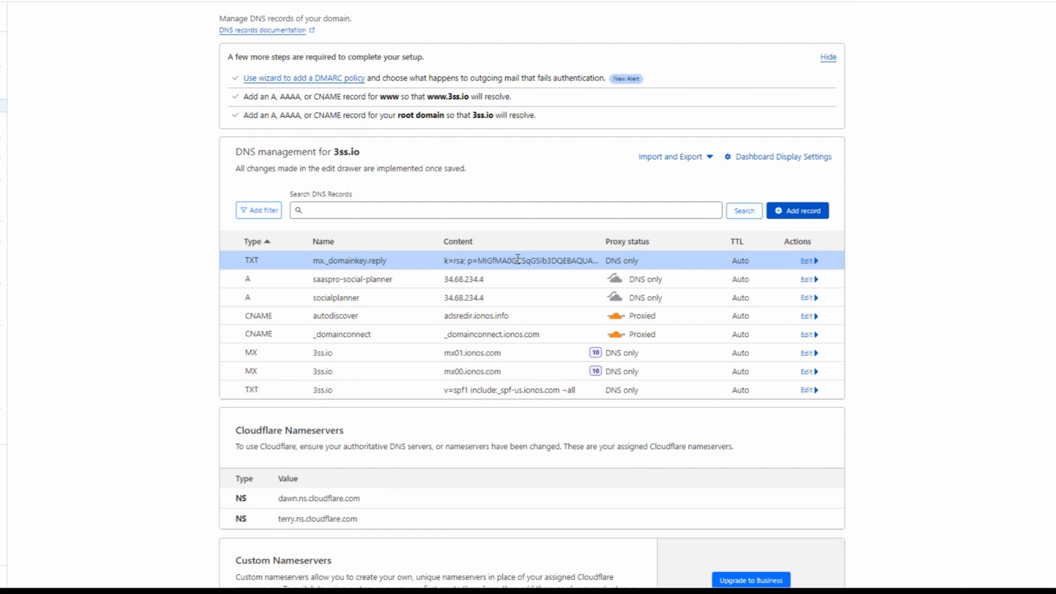
# Step: Copy the second TXT entry's hostname from the verification page and start another Cloudflare record named reply.3ss.io
pyautogui.hotkey('ctrl', 'Tab')
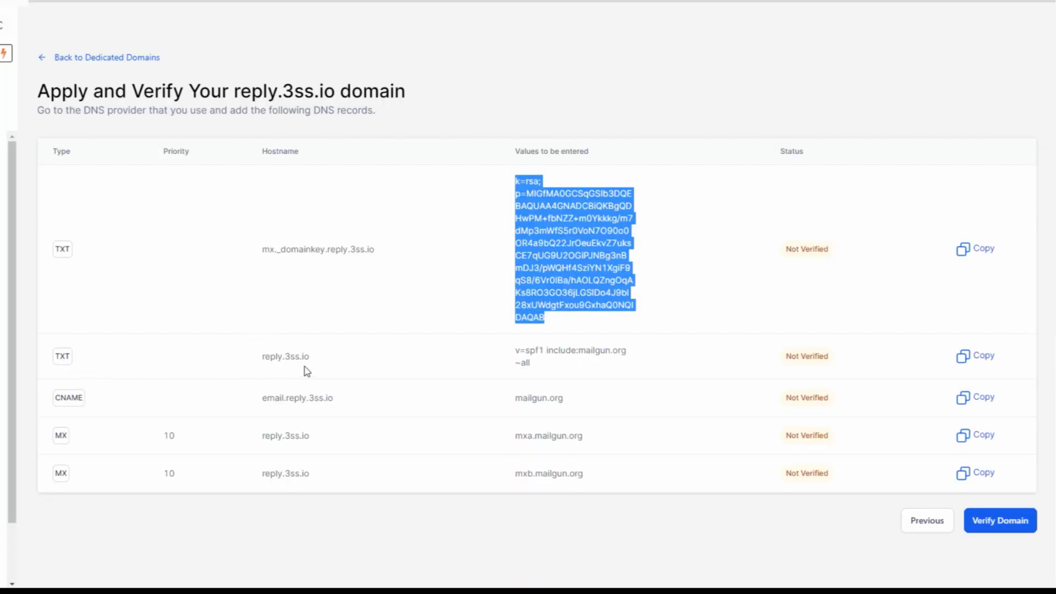
pyautogui.moveTo(325, 363); pyautogui.dragTo(264, 370)
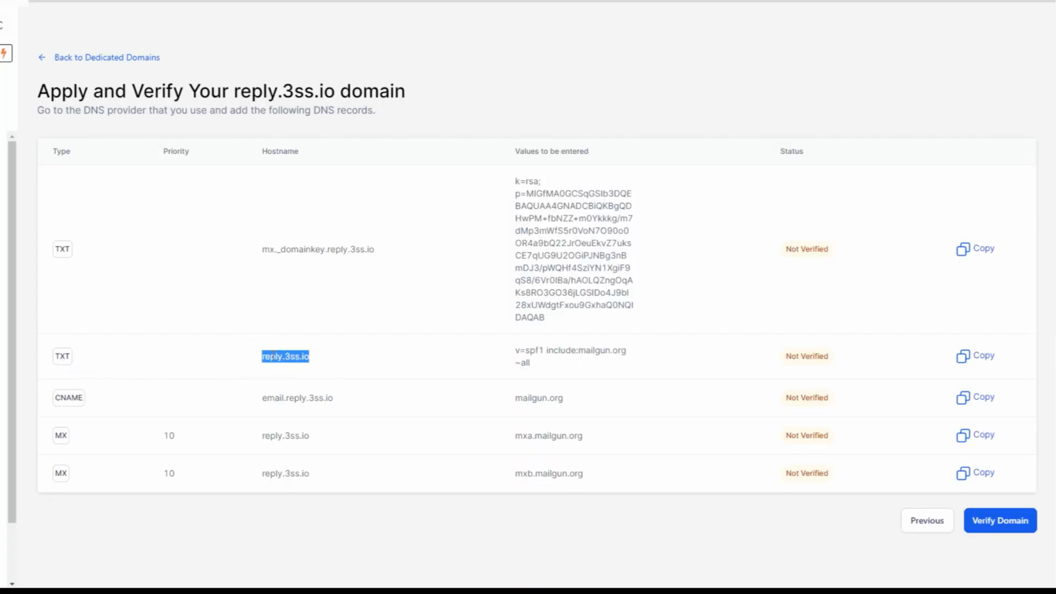
pyautogui.rightClick(273, 357)
pyautogui.click(302, 367)
pyautogui.hotkey('alt', 'Tab')
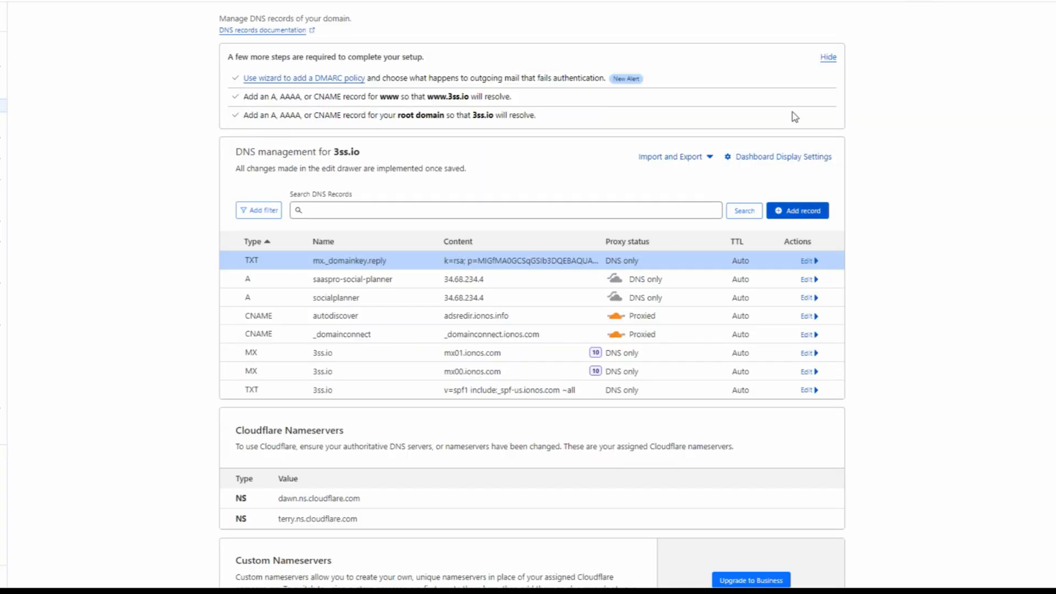
pyautogui.click(812, 218)
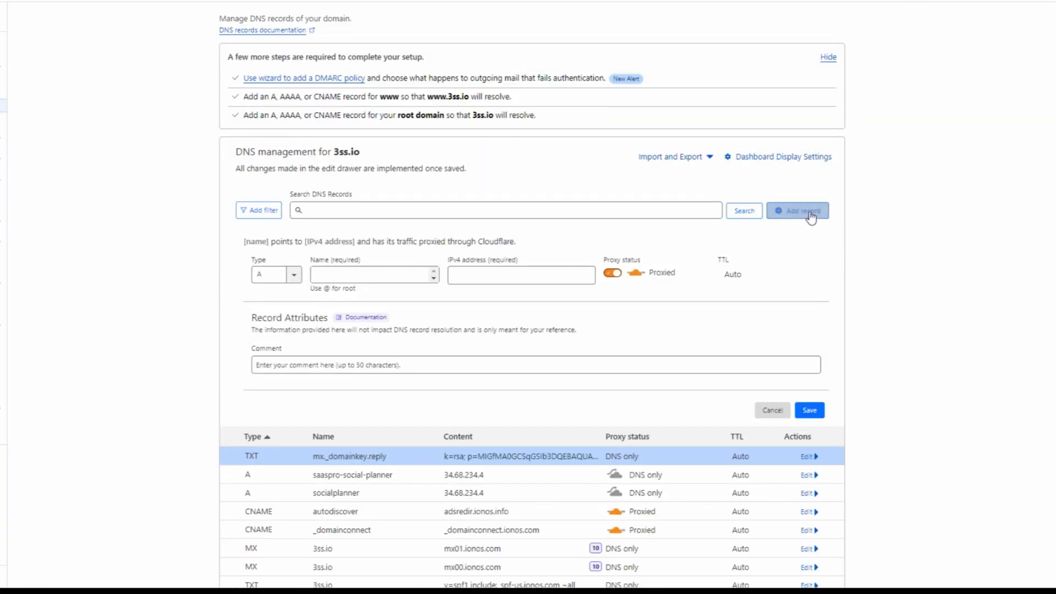
pyautogui.click(336, 273)
pyautogui.hotkey('ctrl', 'v')
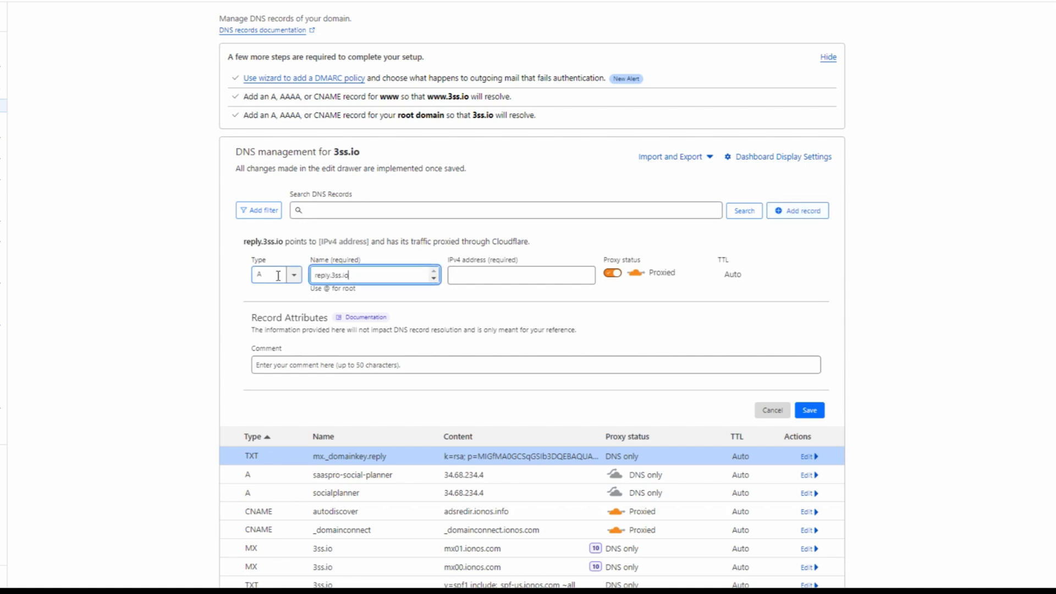
# Step: Make the reply.3ss.io record a TXT record with content v=spf1 include:mailgun.org ~all and save it
pyautogui.click(276, 275)
pyautogui.scroll(-2, 278, 352)
pyautogui.scroll(-3, 279, 363)
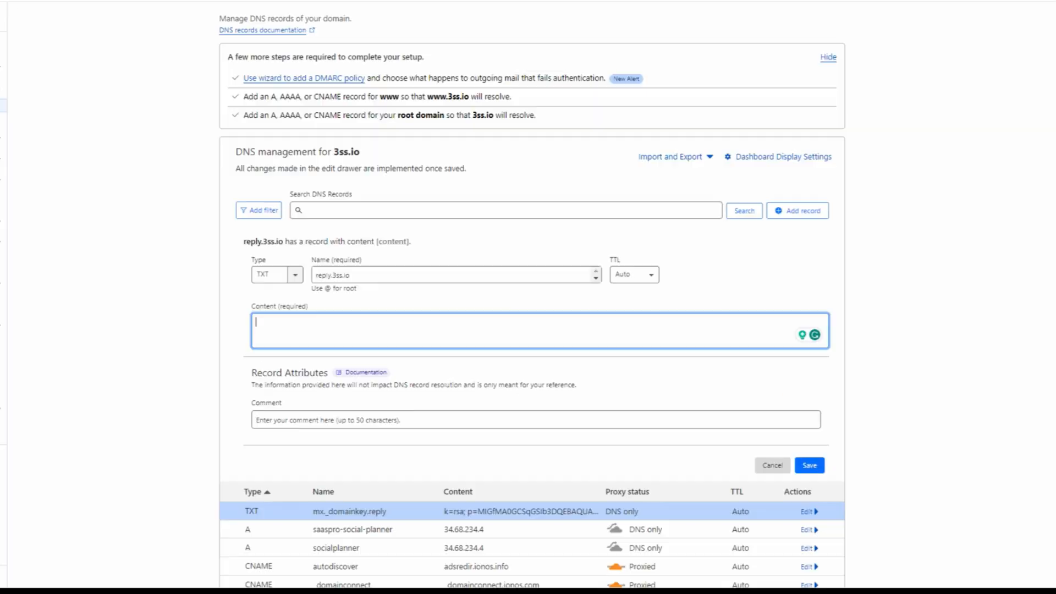
pyautogui.hotkey('ctrl', 'v')
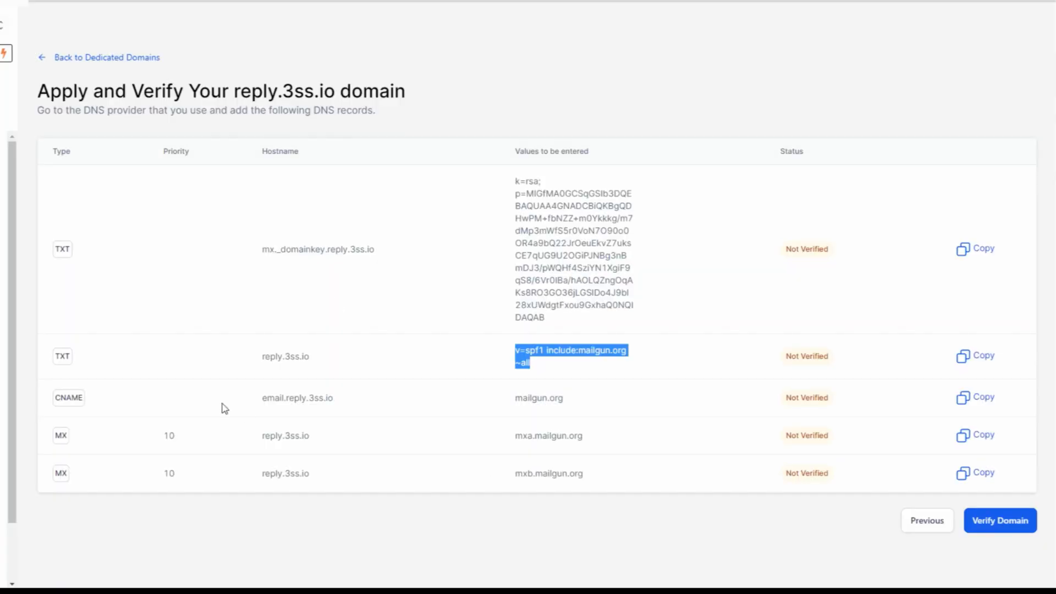
# Step: Copy the CNAME entry's hostname from the verification page and start a Cloudflare CNAME record named email.reply.3ss.io
pyautogui.tripleClick(278, 398)
pyautogui.rightClick(278, 400)
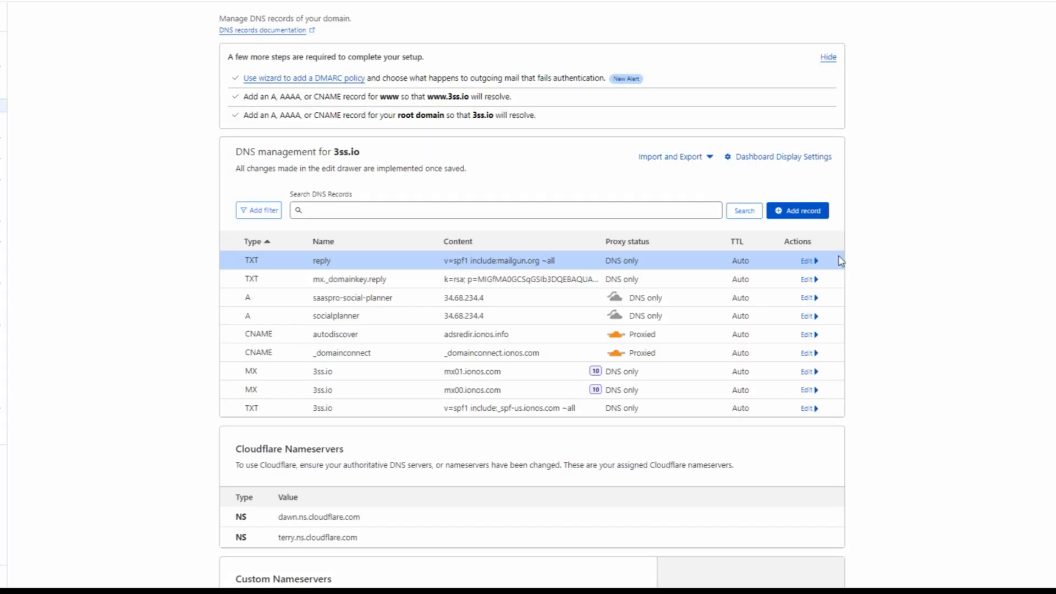
pyautogui.click(798, 211)
pyautogui.click(294, 274)
pyautogui.click(269, 307)
pyautogui.hotkey('ctrl', 'v')
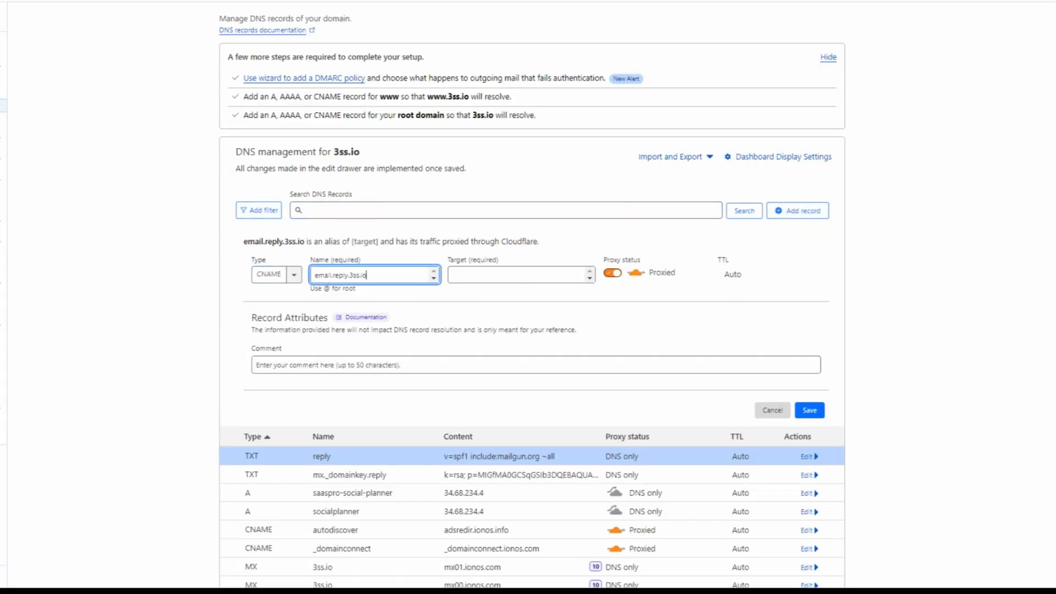
# Step: Set the CNAME record's target to mailgun.org, turn off its proxying, and save the record
pyautogui.doubleClick(542, 408)
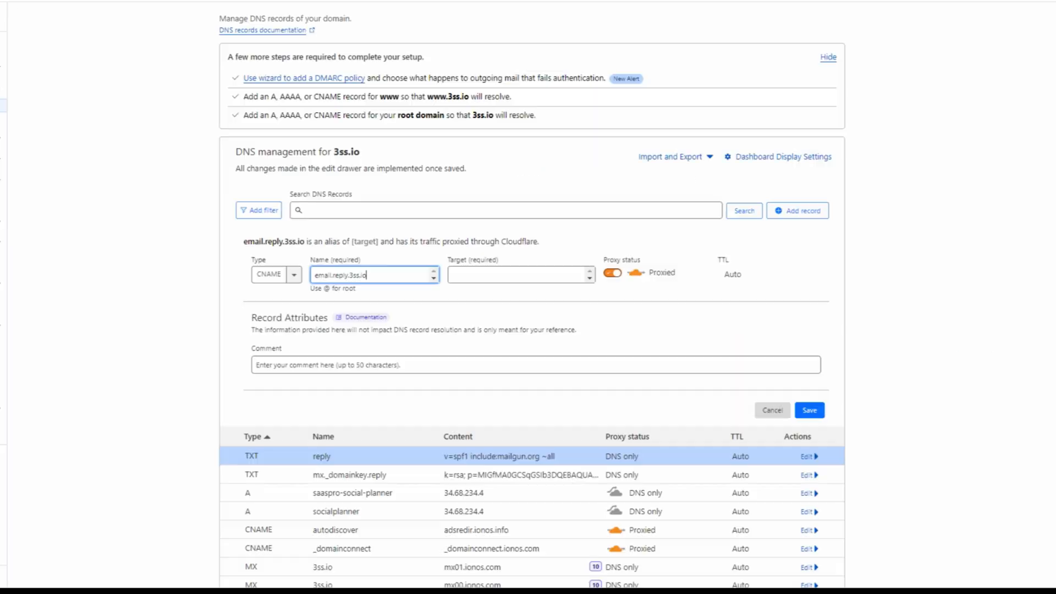
pyautogui.click(517, 275)
pyautogui.hotkey('ctrl', 'v')
pyautogui.click(612, 273)
pyautogui.click(810, 409)
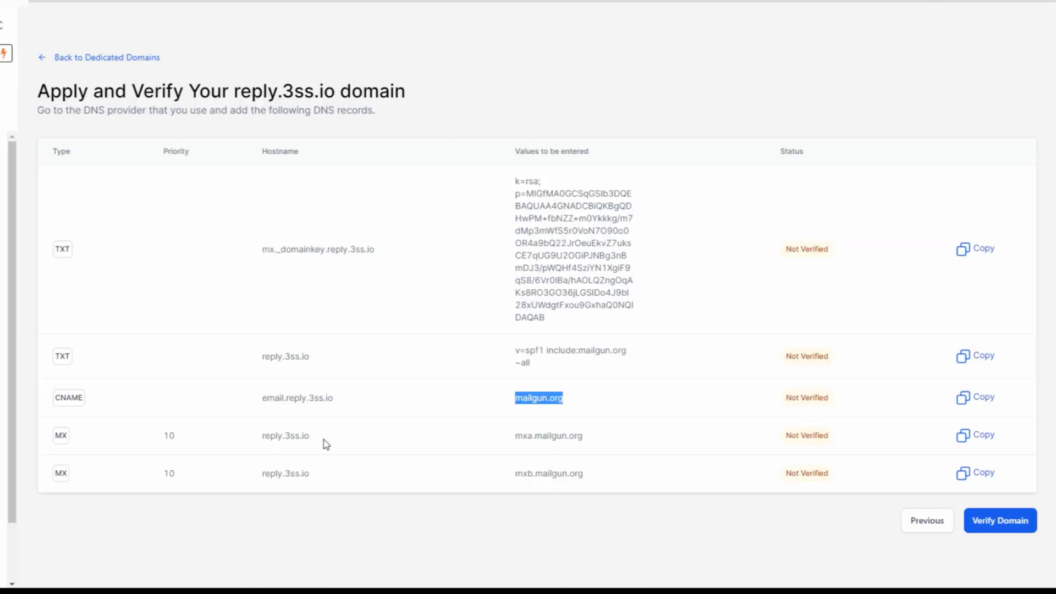
# Step: Copy the first MX entry's hostname from the verification page and start a Cloudflare MX record named reply.3ss.io
pyautogui.moveTo(323, 439); pyautogui.dragTo(259, 443)
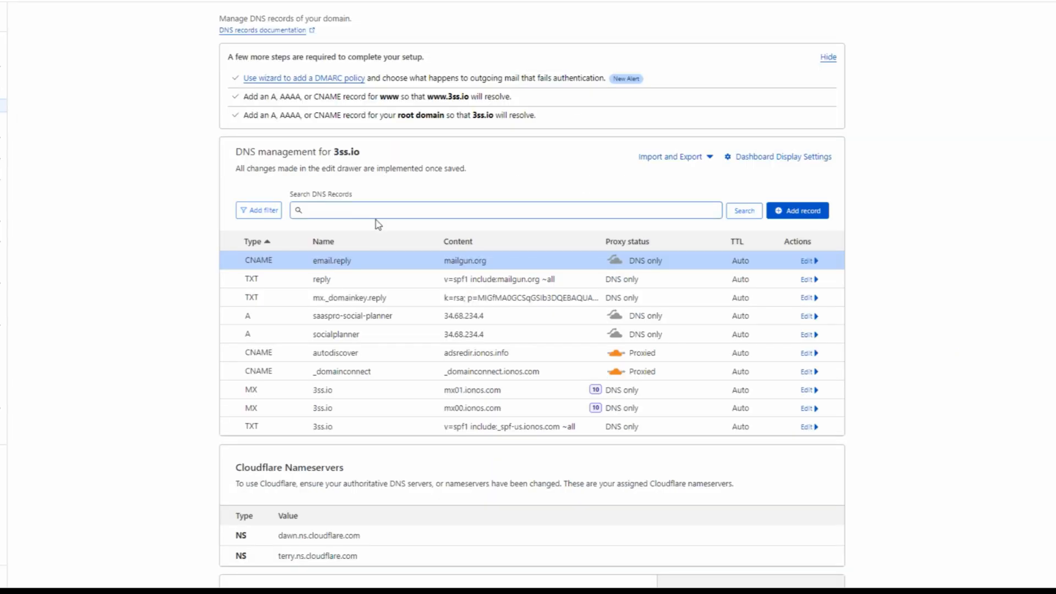
pyautogui.click(798, 210)
pyautogui.click(295, 275)
pyautogui.click(271, 370)
pyautogui.click(372, 275)
pyautogui.hotkey('ctrl', 'v')
# Step: Give the MX record the mail server mxa.mailgun.org with priority 10 and save it
pyautogui.moveTo(581, 436); pyautogui.dragTo(512, 437)
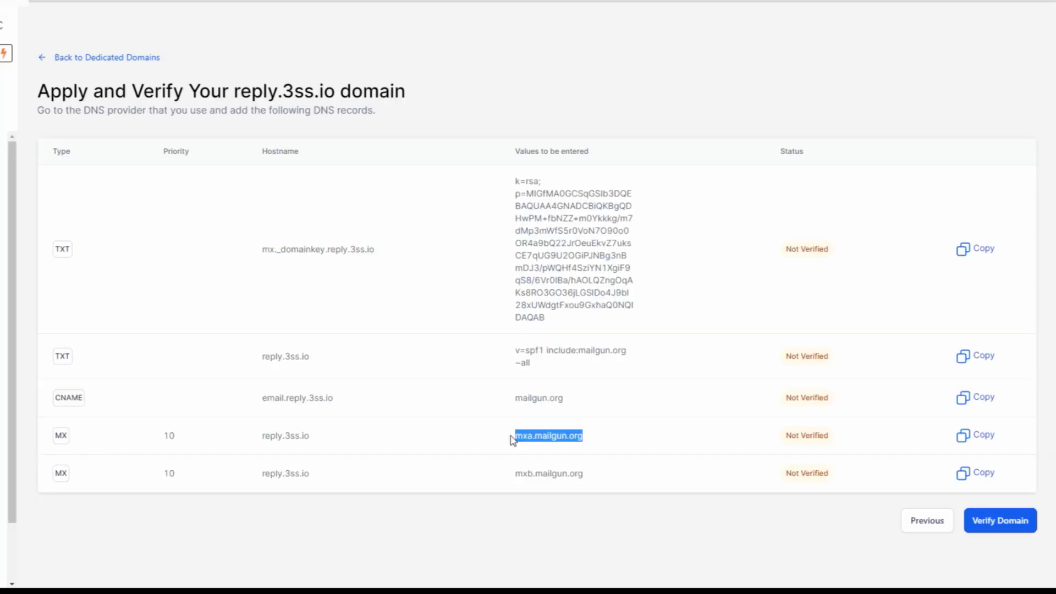
pyautogui.click(517, 275)
pyautogui.hotkey('ctrl', 'v')
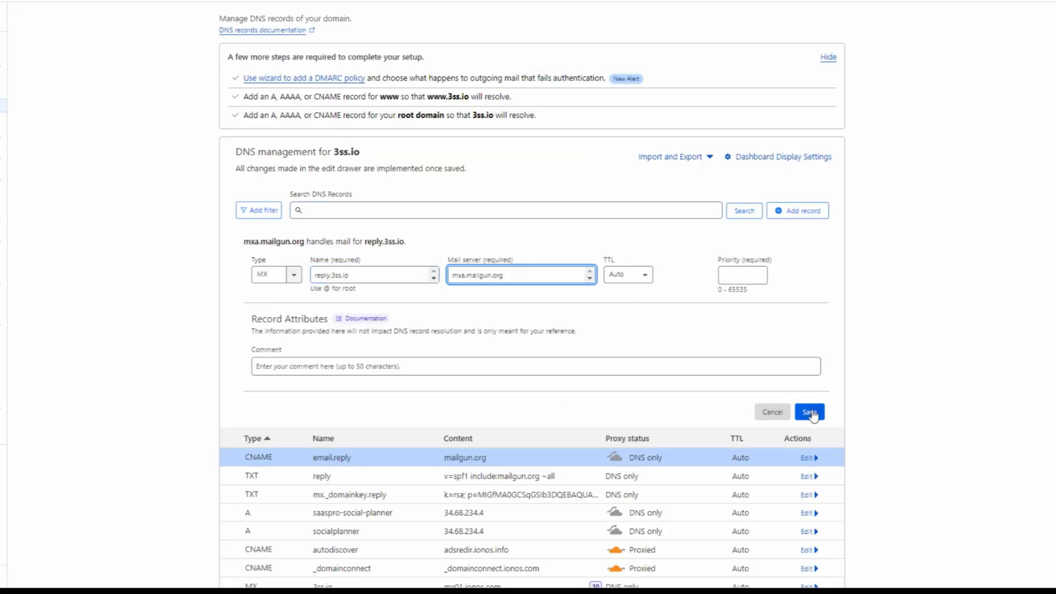
pyautogui.click(746, 274)
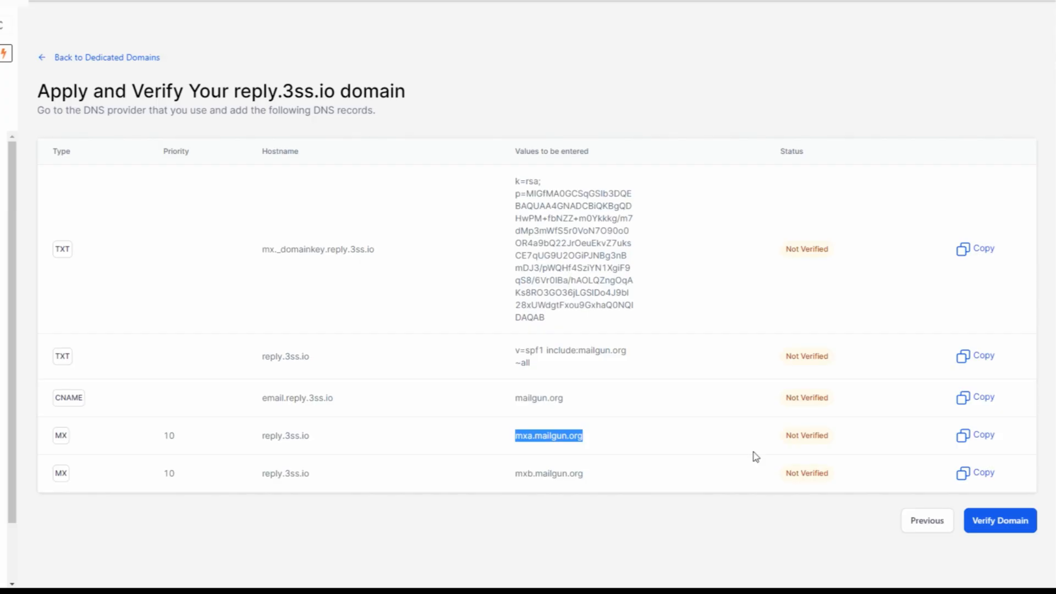
pyautogui.write('10')
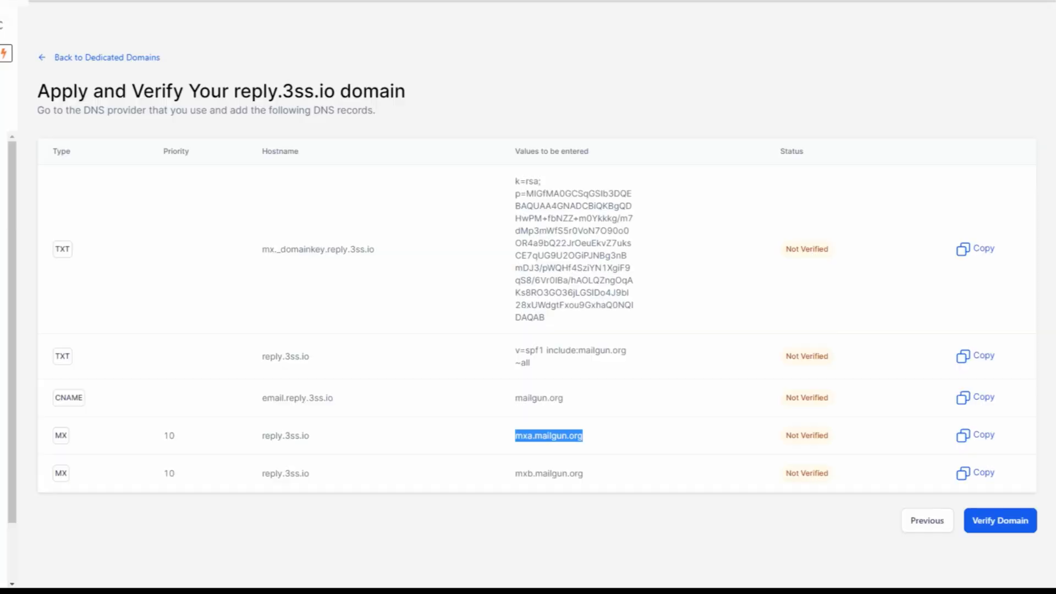
# Step: Copy the second MX entry's hostname and start another Cloudflare MX record named reply.3ss.io
pyautogui.moveTo(310, 474); pyautogui.dragTo(251, 483)
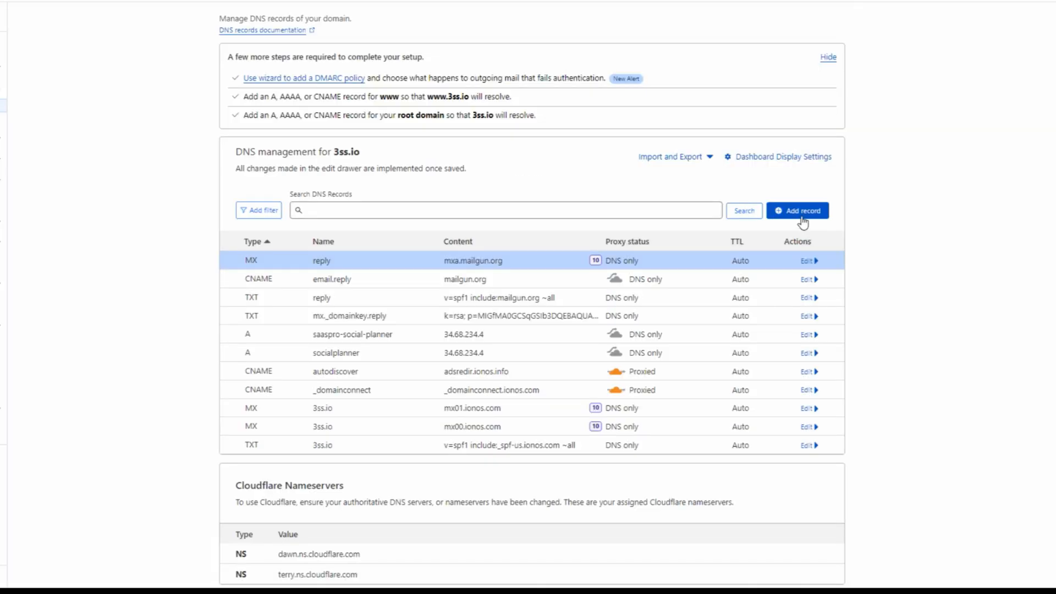
pyautogui.click(799, 210)
pyautogui.click(294, 182)
pyautogui.scroll(-3, 274, 122)
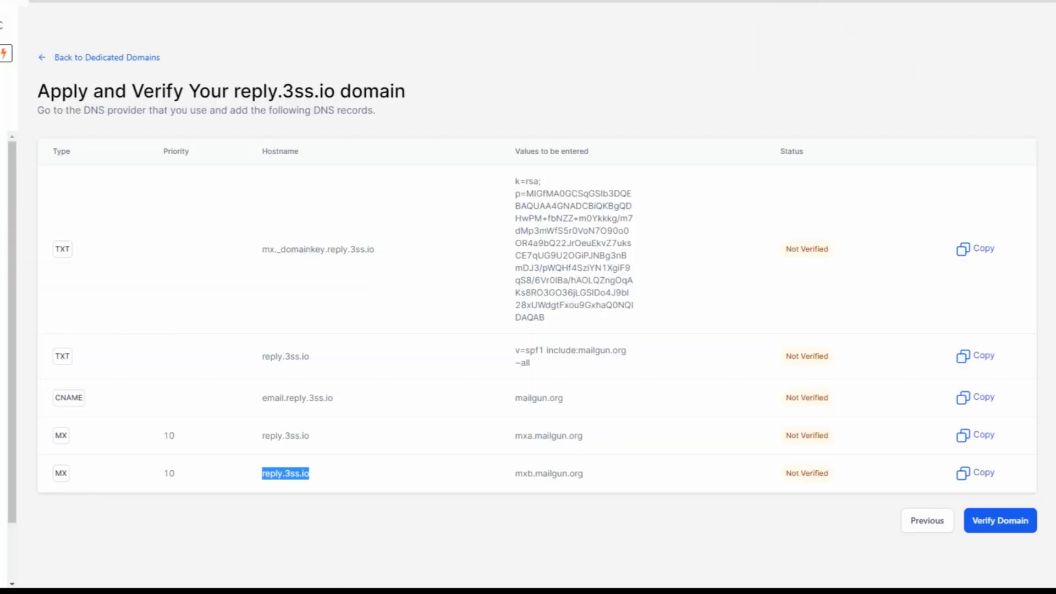
# Step: Give the second MX record the mail server mxb.mailgun.org with priority 10 and save it
pyautogui.moveTo(582, 474); pyautogui.dragTo(516, 475)
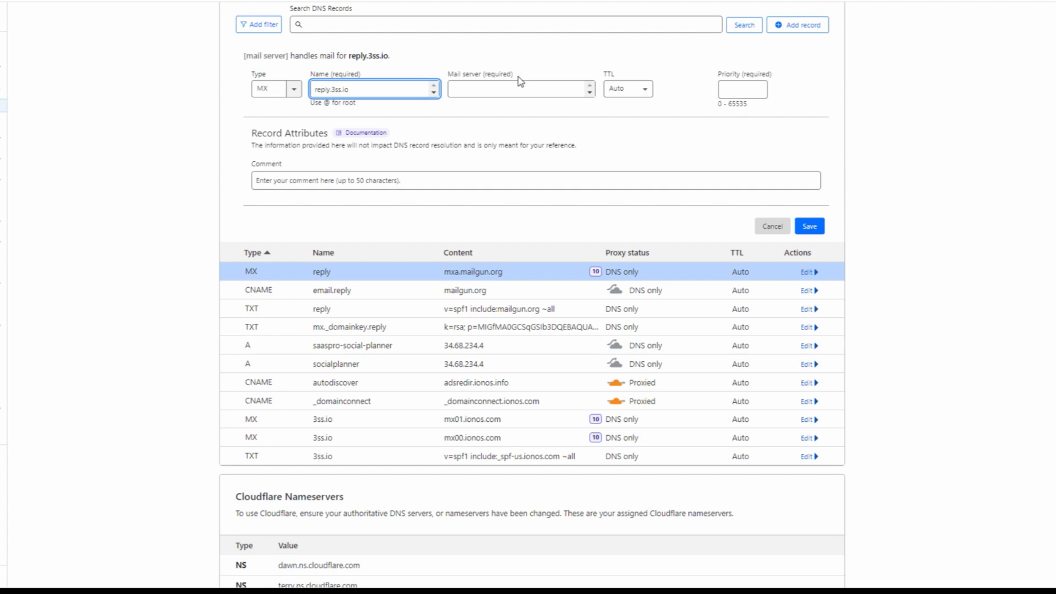
pyautogui.click(517, 89)
pyautogui.hotkey('ctrl', 'v')
pyautogui.click(748, 89)
pyautogui.write('10')
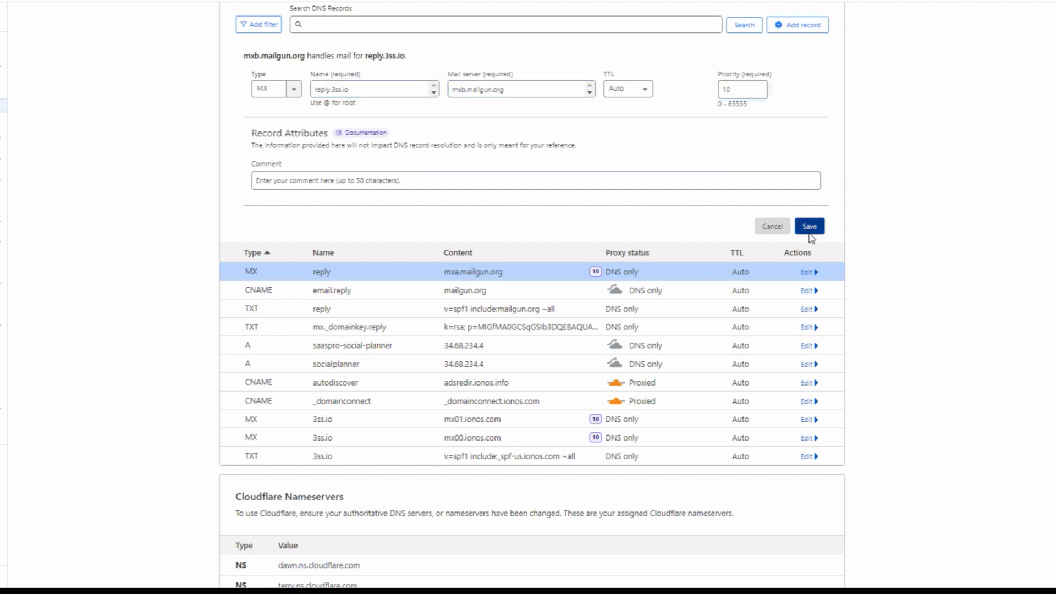
pyautogui.click(810, 226)
pyautogui.scroll(5, 365, 245)
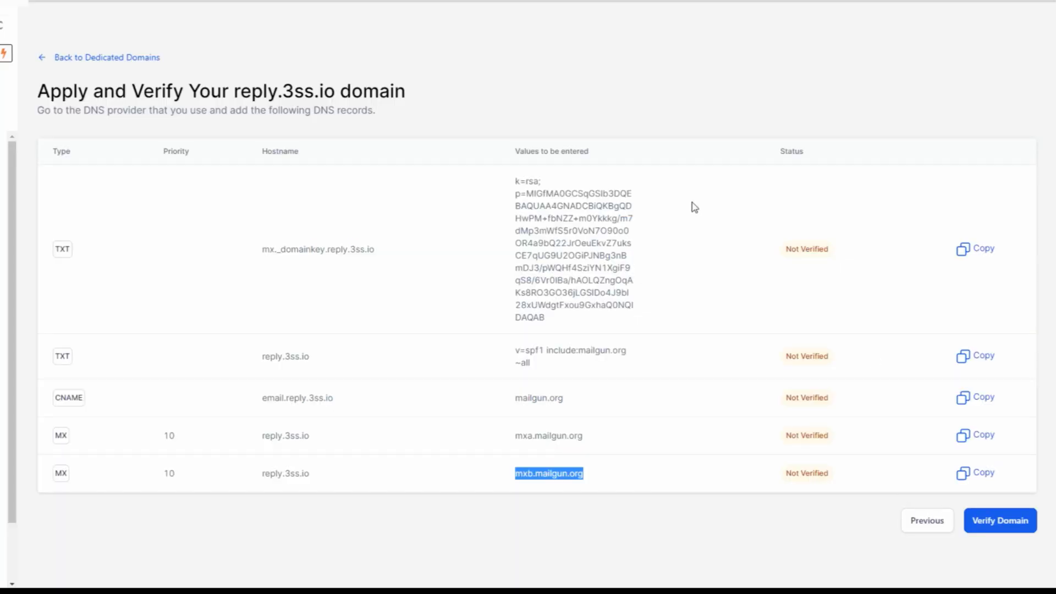
# Step: Verify the DNS records of reply.3ss.io and select it as the active domain in the dedicated domains list
pyautogui.click(1000, 521)
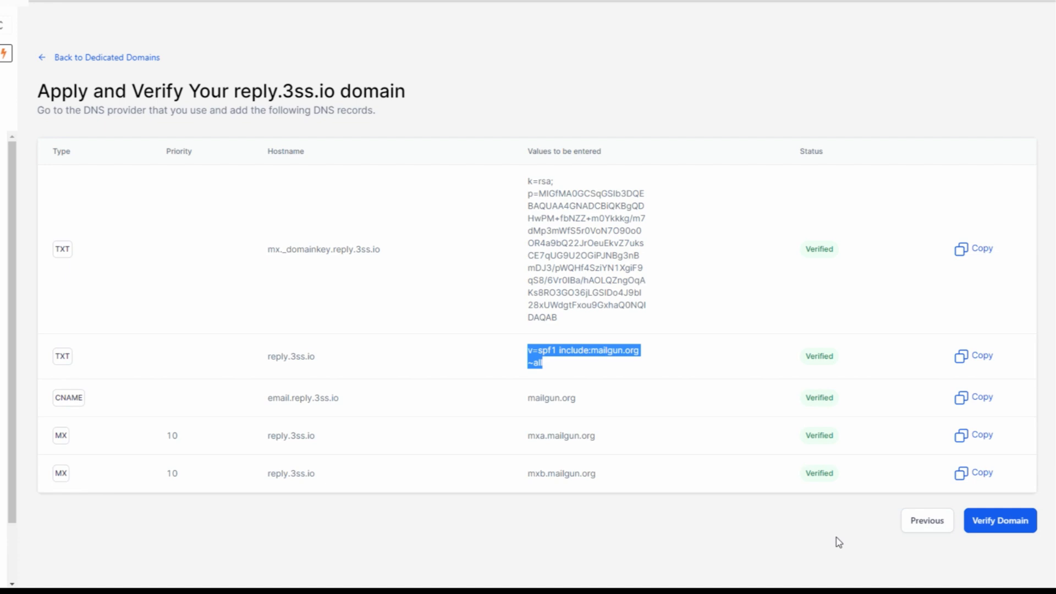
pyautogui.click(60, 58)
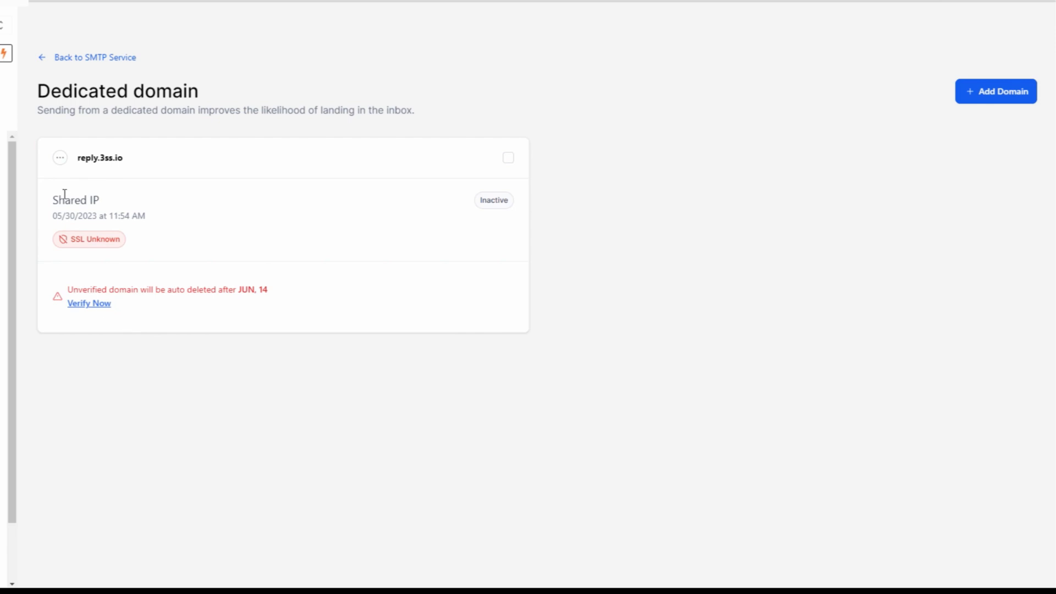
pyautogui.click(484, 162)
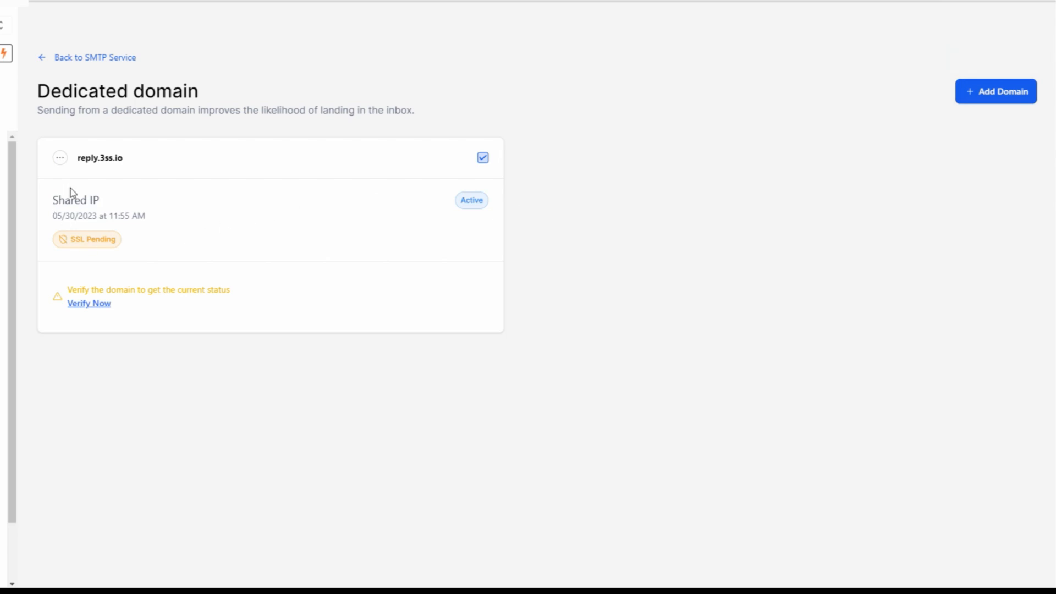
# Step: Run the verification of reply.3ss.io again from its domain card and return to the SMTP service overview
pyautogui.click(90, 304)
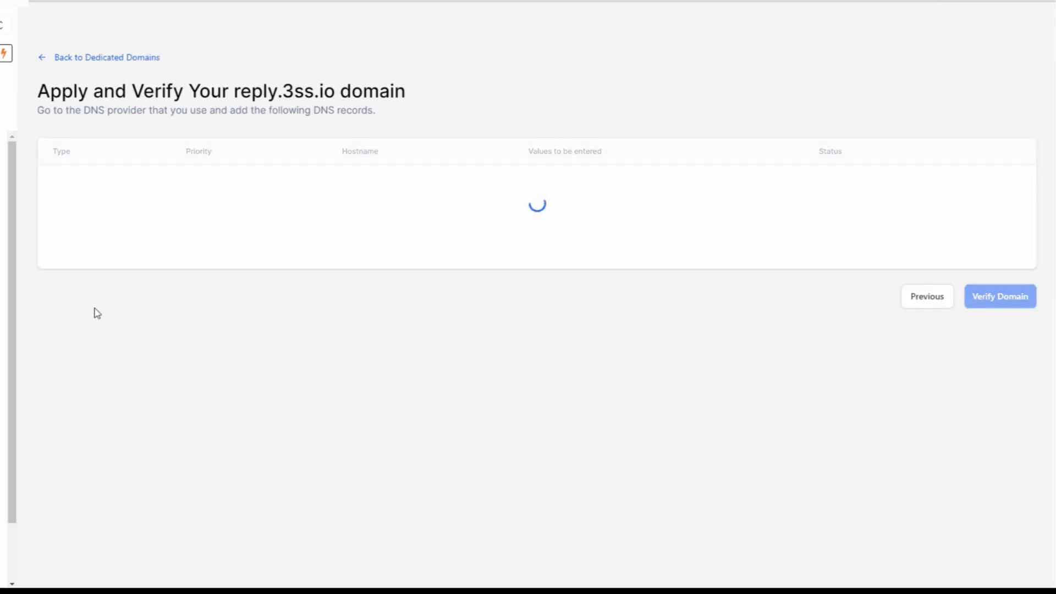
pyautogui.click(1032, 520)
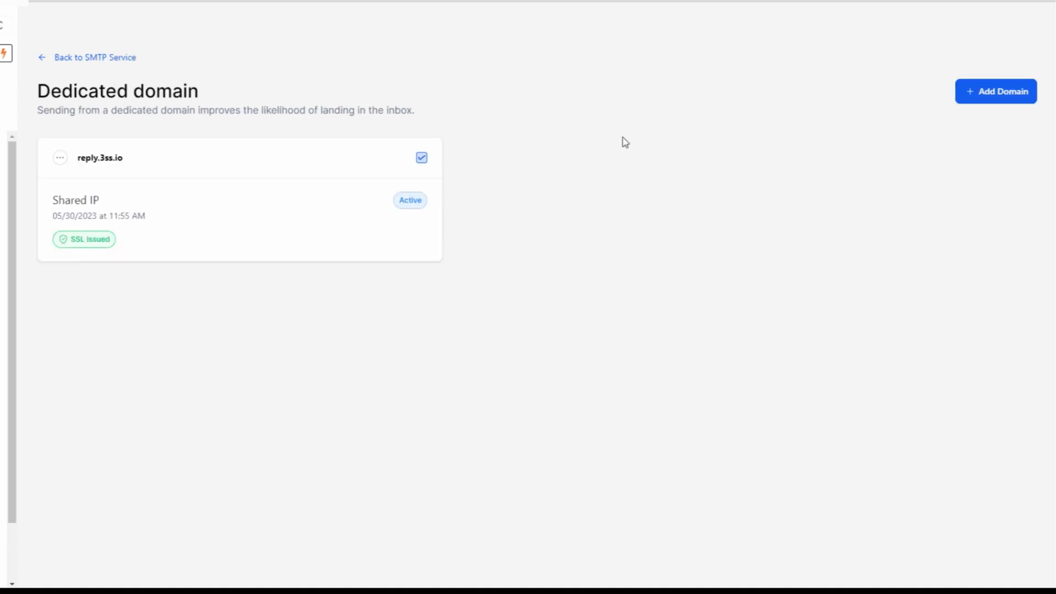
pyautogui.click(59, 66)
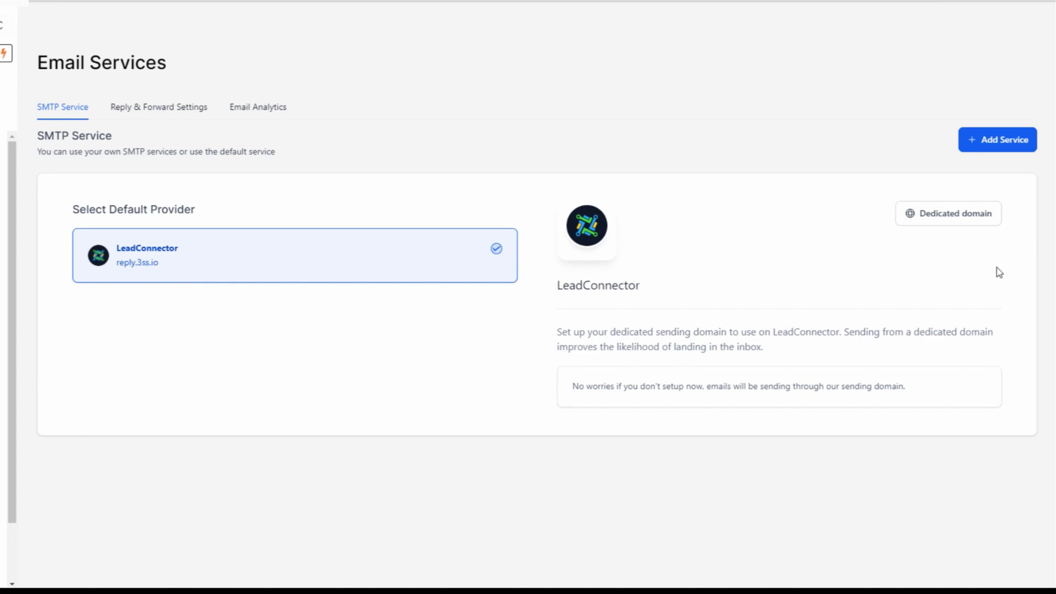
# Step: Look at the reply and forward settings, the SMTP service provider and the email analytics
pyautogui.click(154, 115)
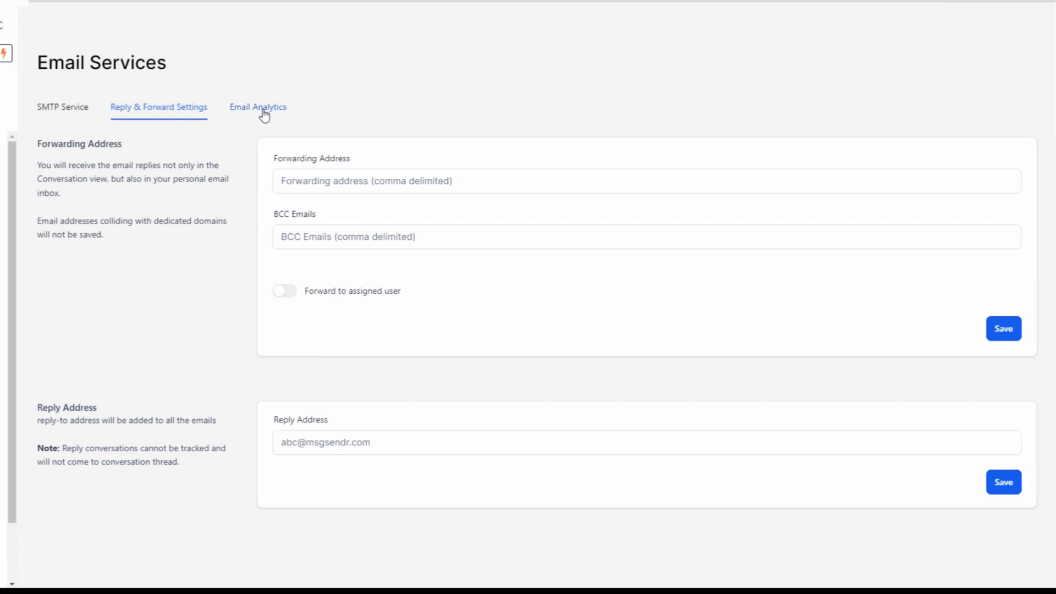
pyautogui.click(62, 108)
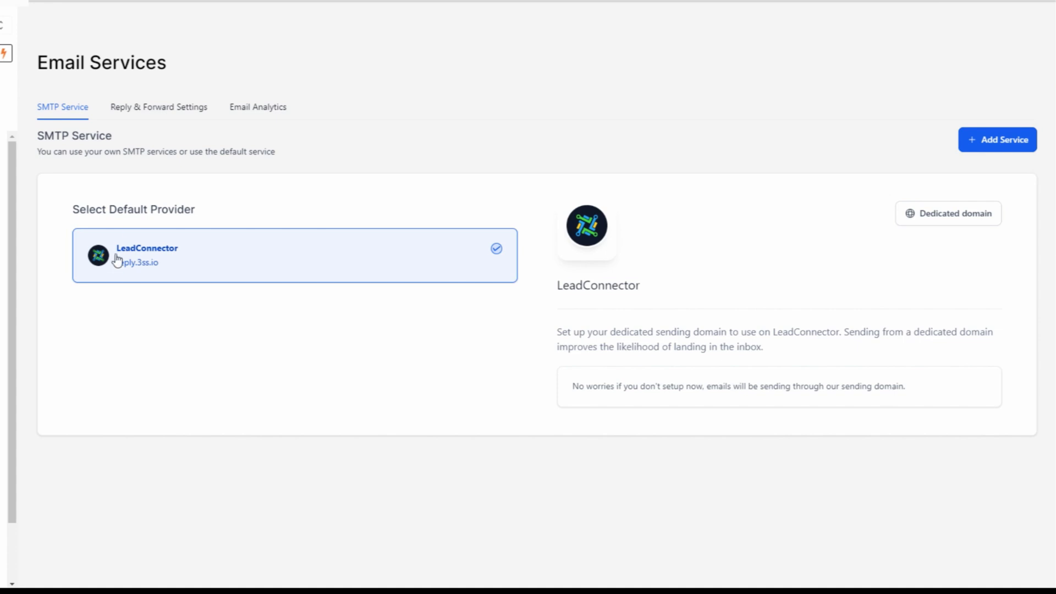
pyautogui.click(269, 113)
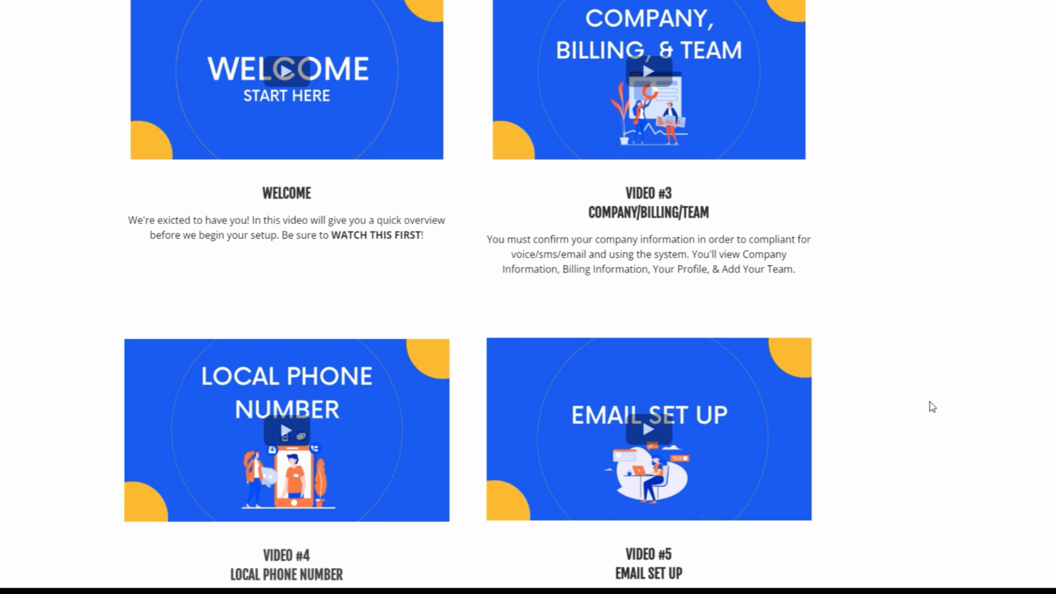
# Step: Look through the account set-up and walk-through videos on the onboarding page, down to the onboarding scheduling section
pyautogui.scroll(-5, 962, 412)
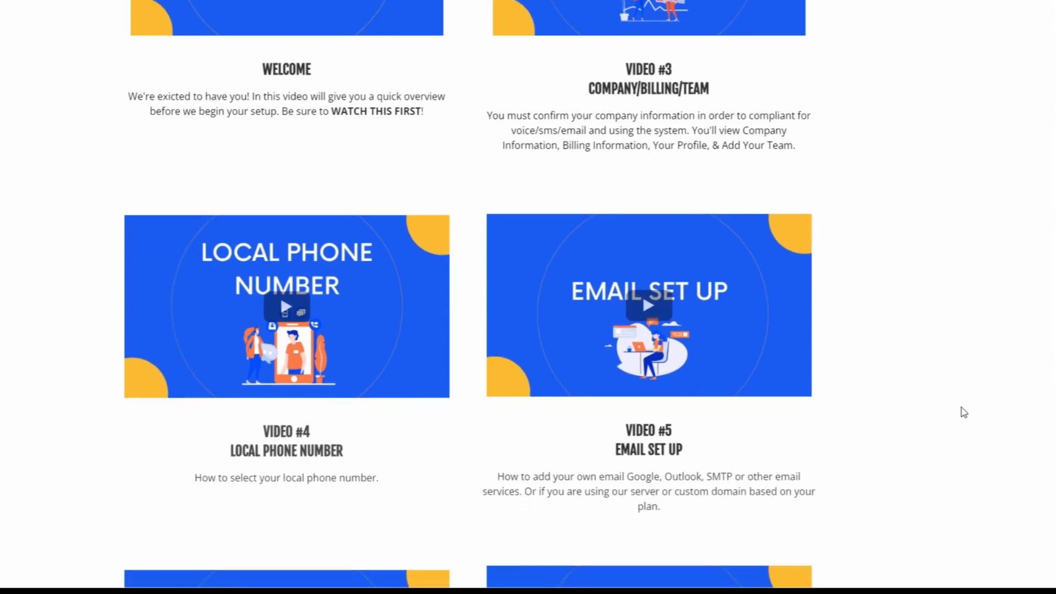
pyautogui.scroll(-2, 964, 413)
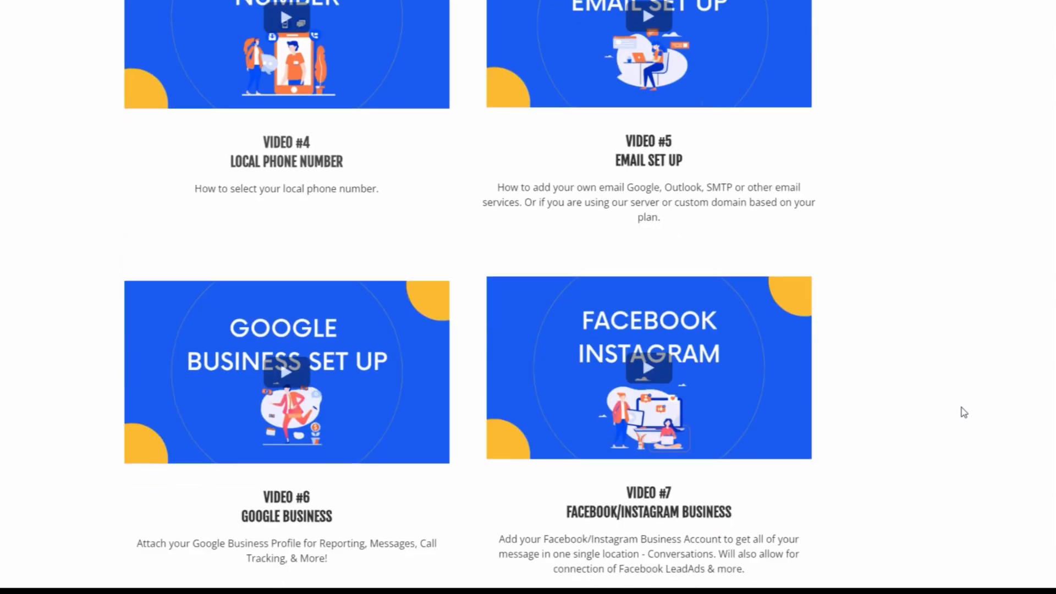
pyautogui.scroll(-3, 964, 412)
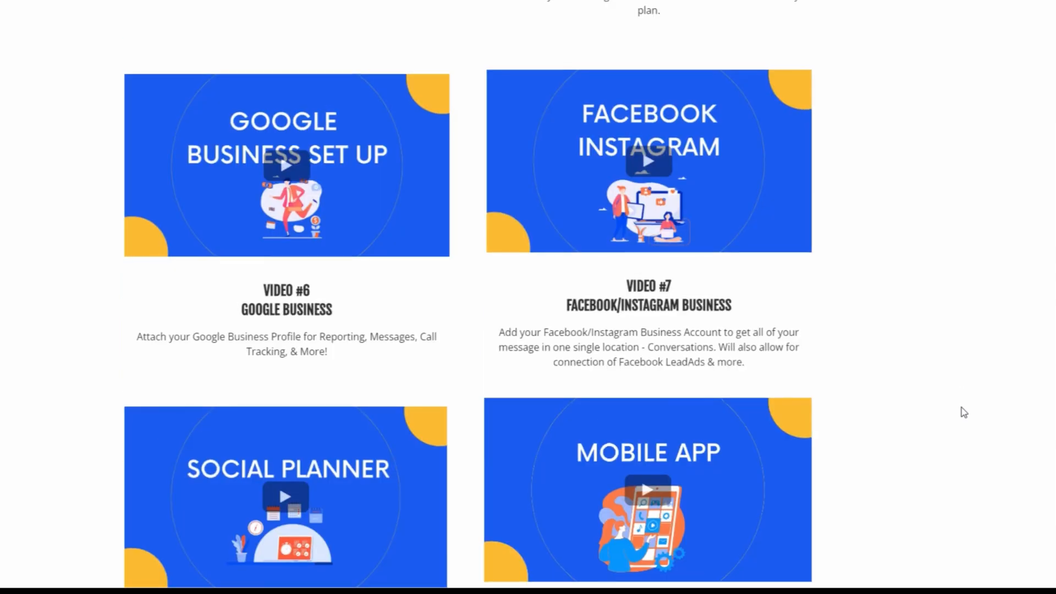
pyautogui.scroll(-1, 964, 413)
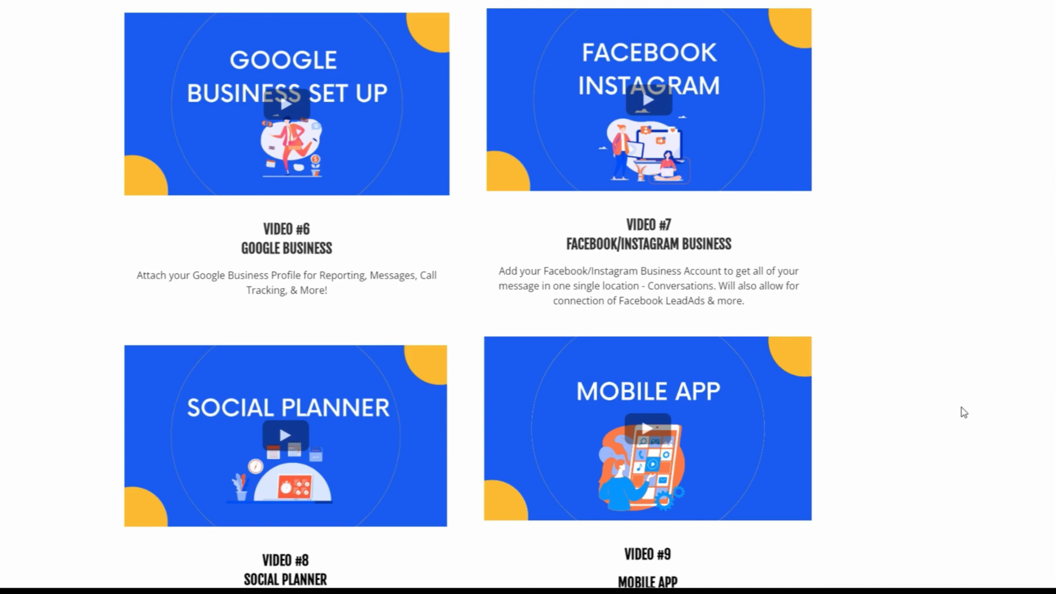
pyautogui.scroll(14, 964, 412)
pyautogui.scroll(-1, 1015, 505)
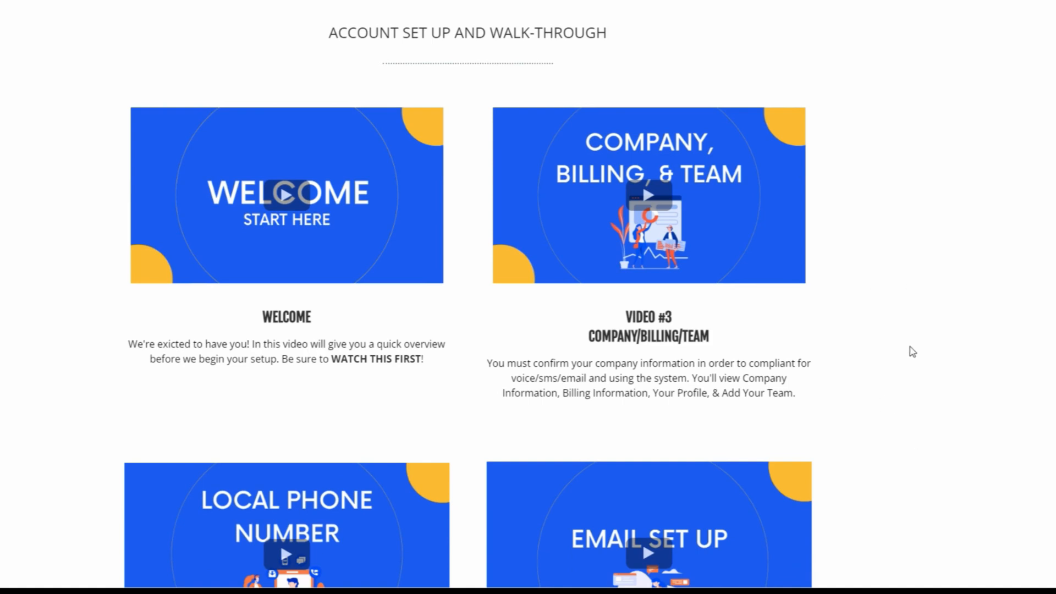
pyautogui.scroll(-3, 909, 349)
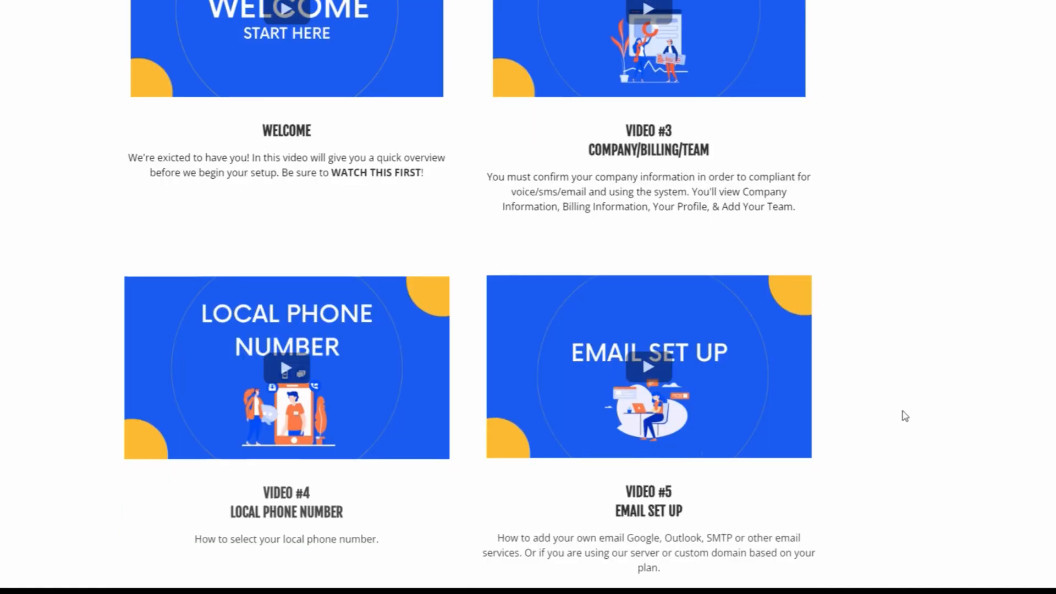
pyautogui.scroll(-2, 905, 415)
pyautogui.scroll(-5, 847, 385)
pyautogui.scroll(-2, 849, 385)
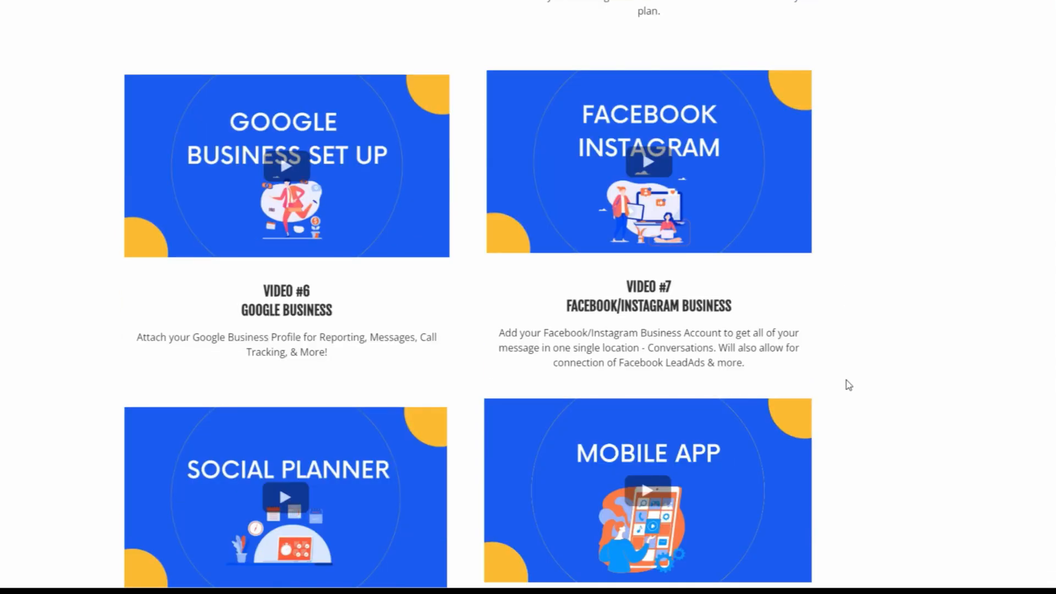
pyautogui.scroll(-1, 905, 467)
pyautogui.scroll(-1, 908, 469)
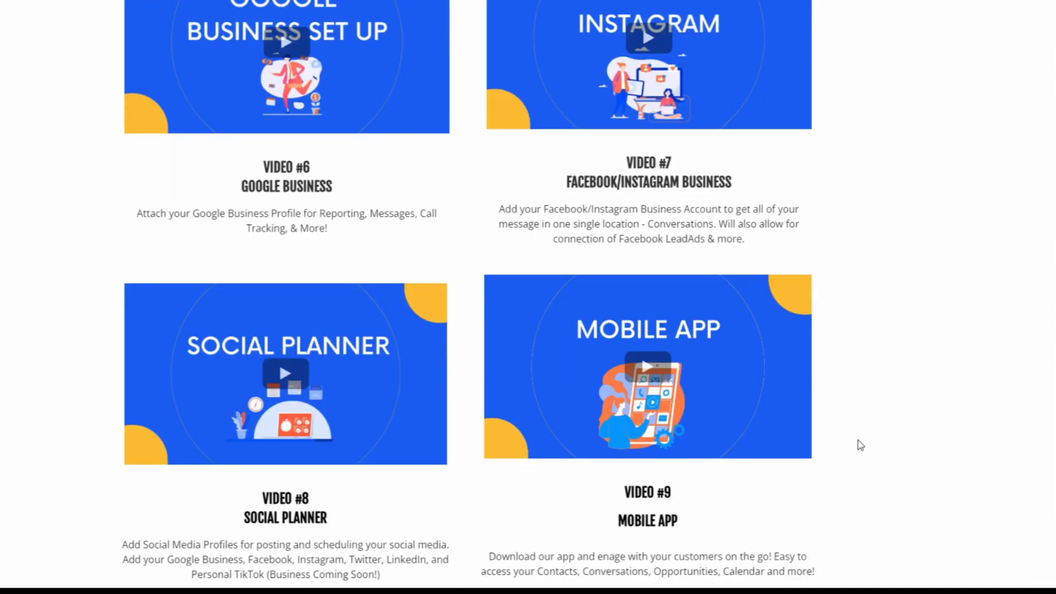
pyautogui.scroll(-5, 863, 417)
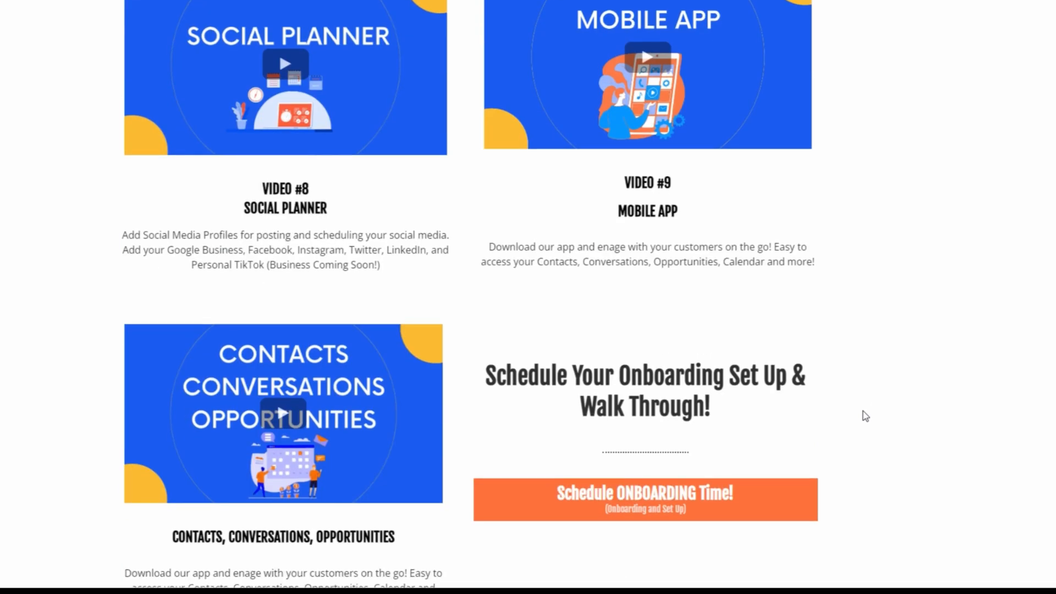